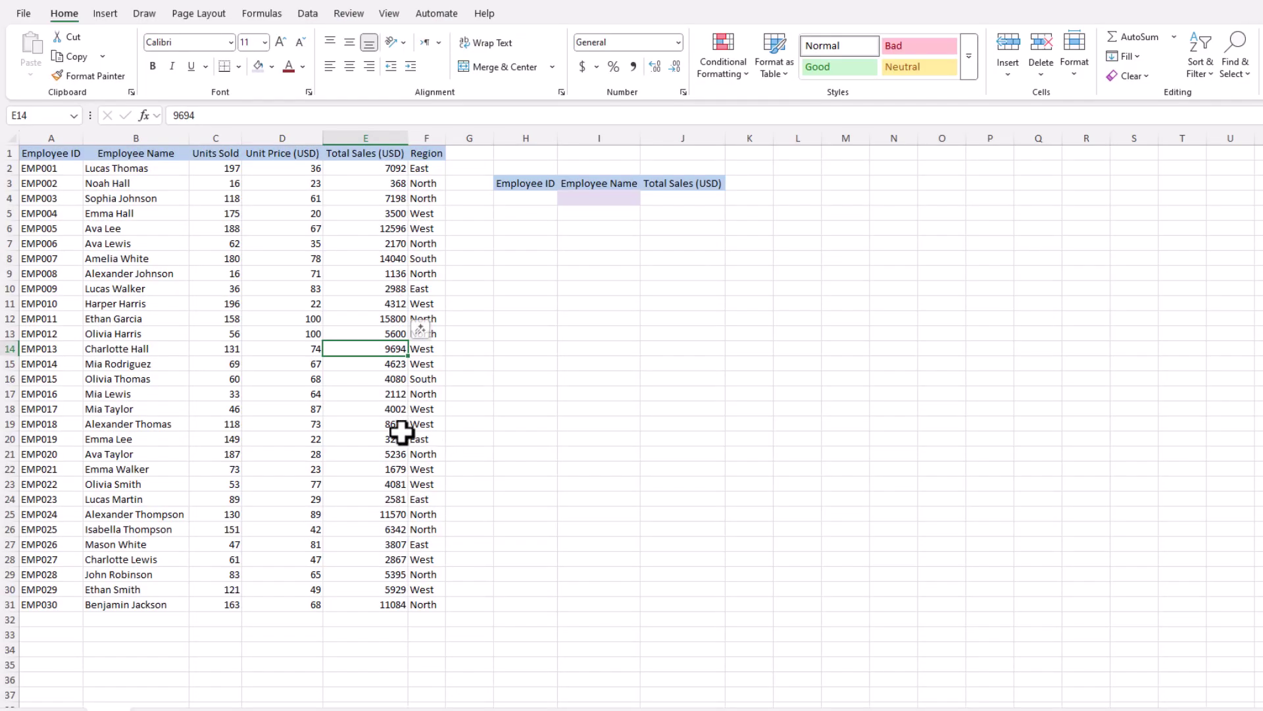
Look over the employee sales table by highlighting the ID column and several employee records
left_click_drag(52, 168, 29, 600)
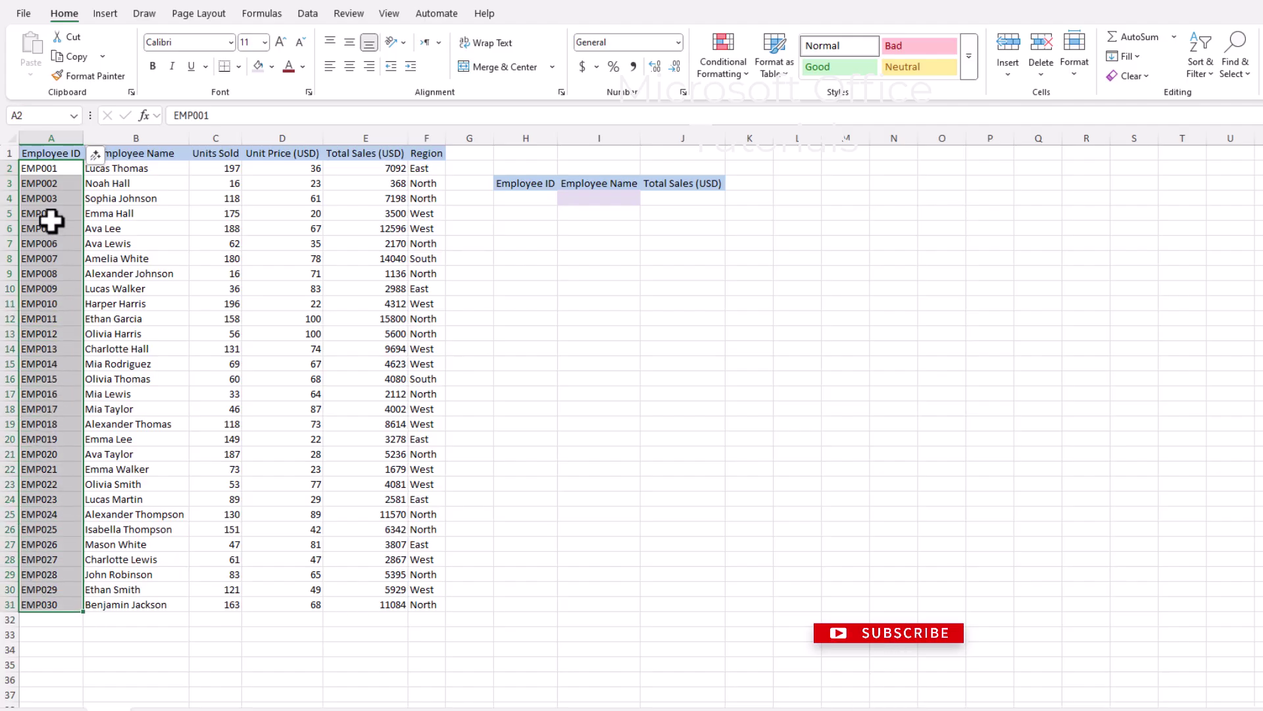
left_click_drag(49, 214, 33, 451)
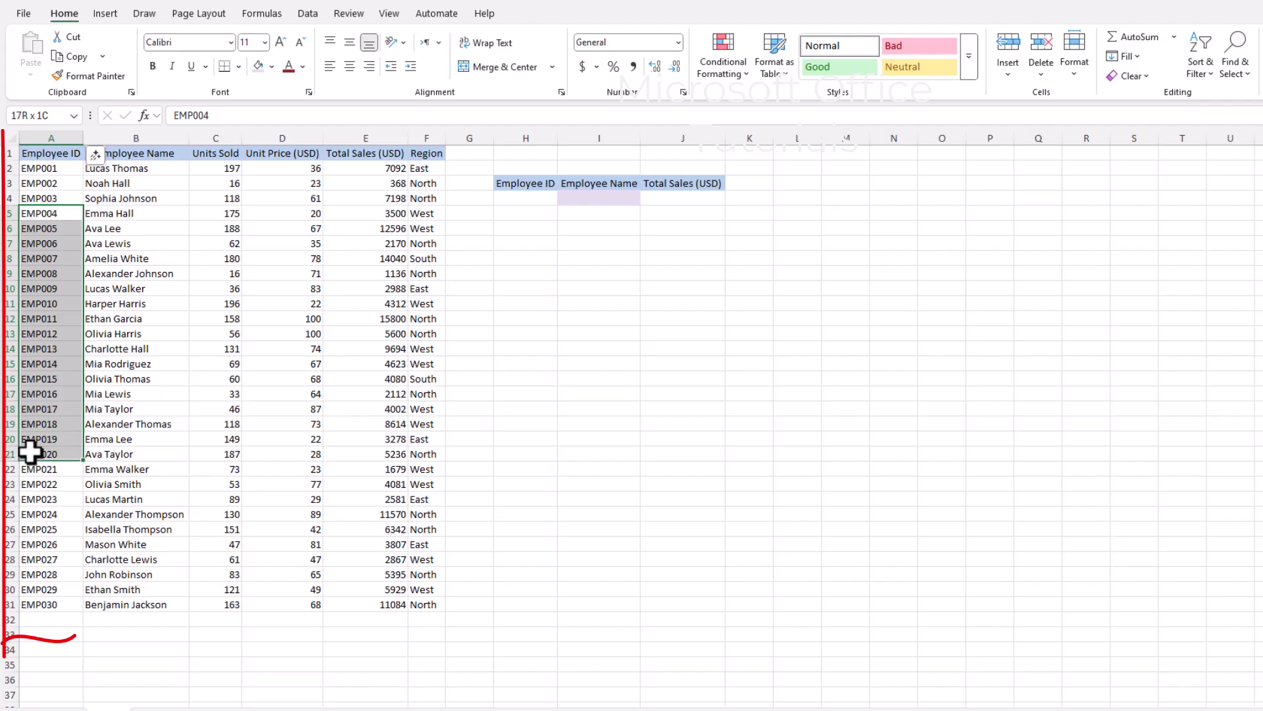
left_click(34, 333)
left_click_drag(125, 337, 424, 334)
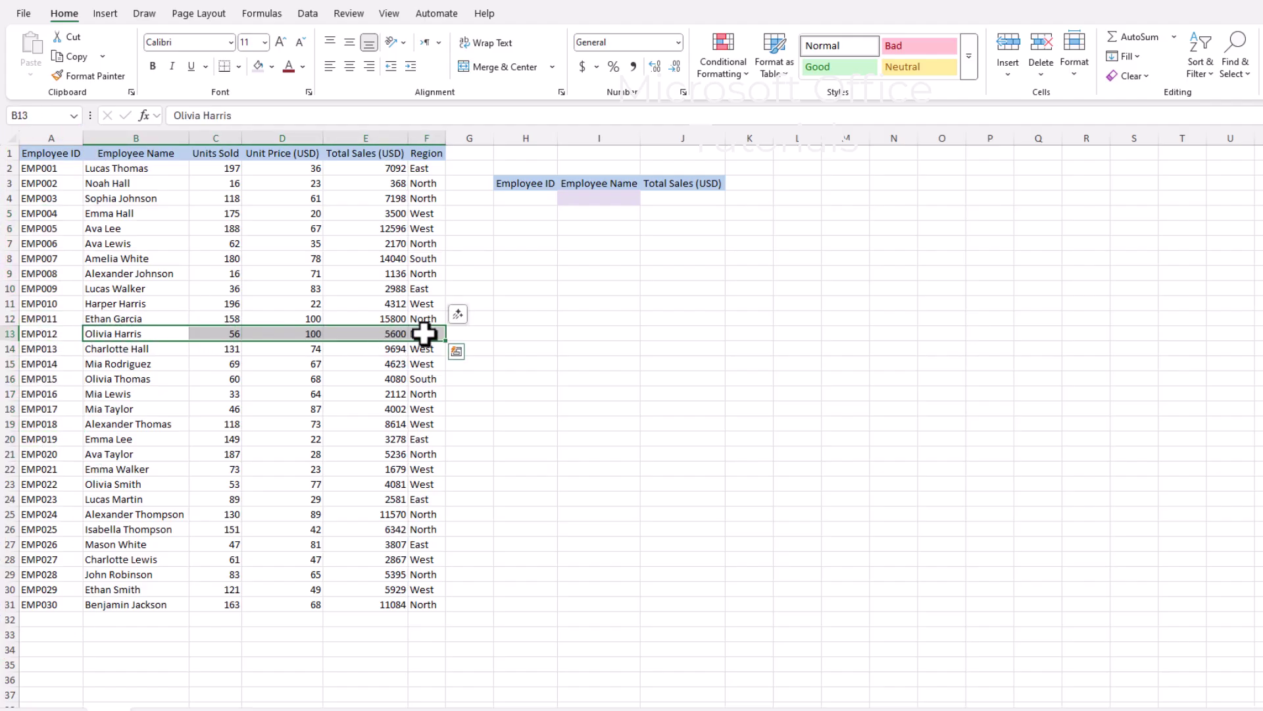
left_click(425, 334)
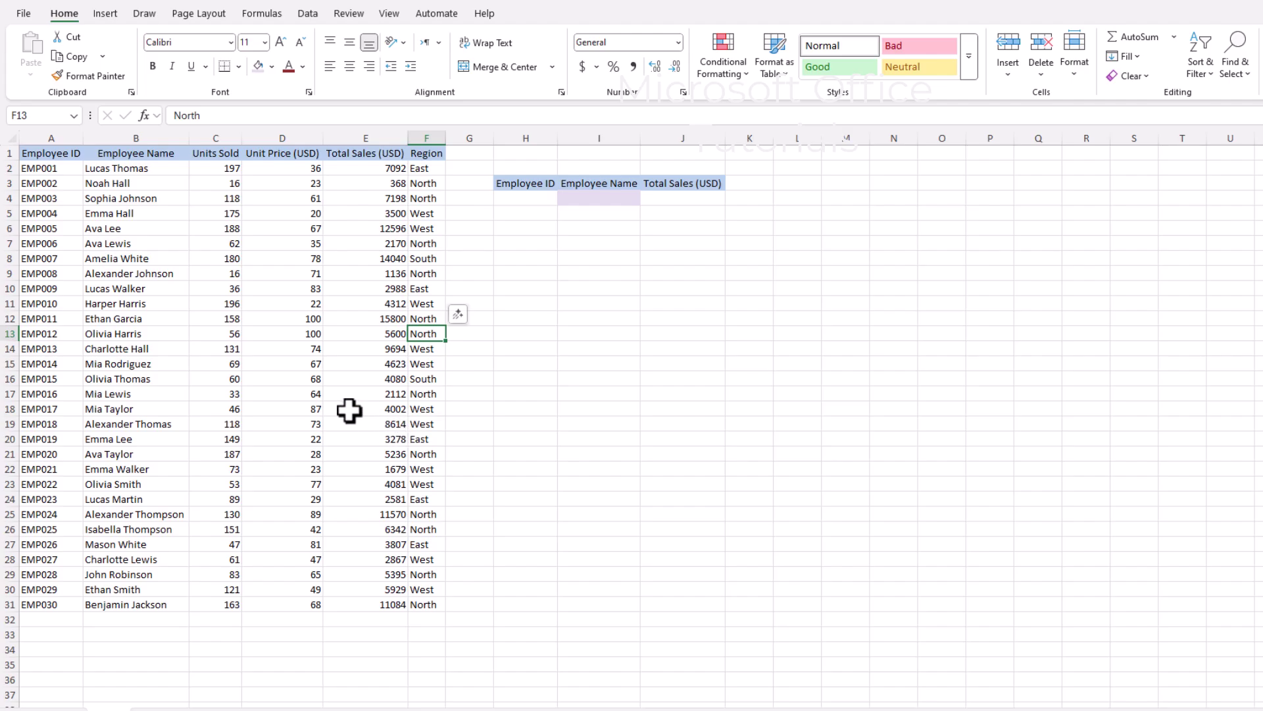
left_click_drag(251, 320, 417, 318)
left_click(153, 323)
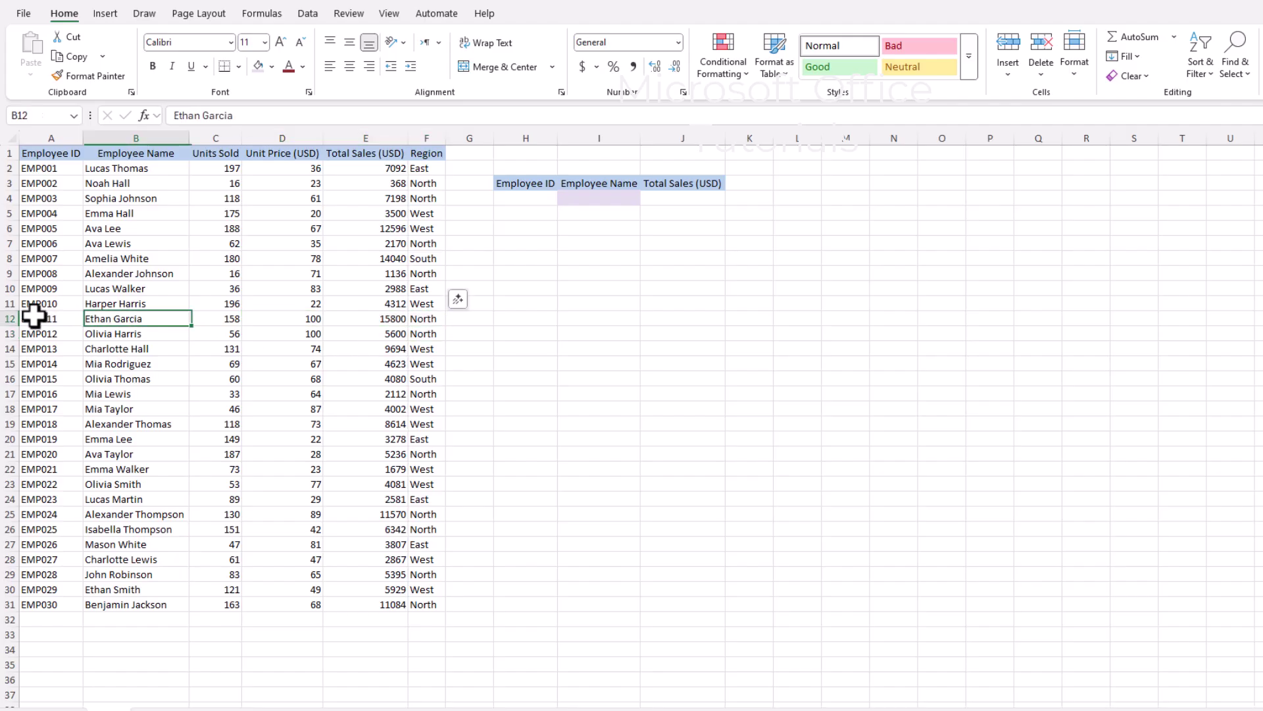
left_click_drag(76, 259, 302, 263)
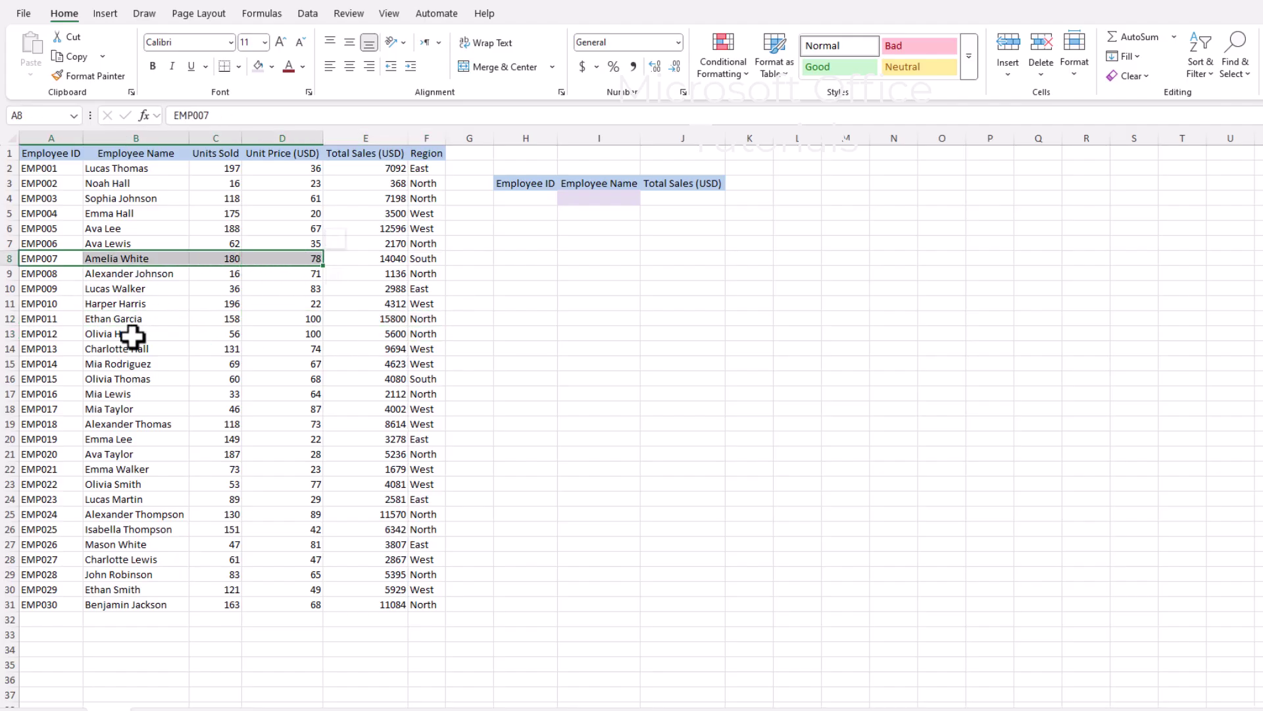
left_click_drag(85, 369, 243, 358)
left_click_drag(62, 152, 39, 393)
left_click_drag(121, 198, 429, 329)
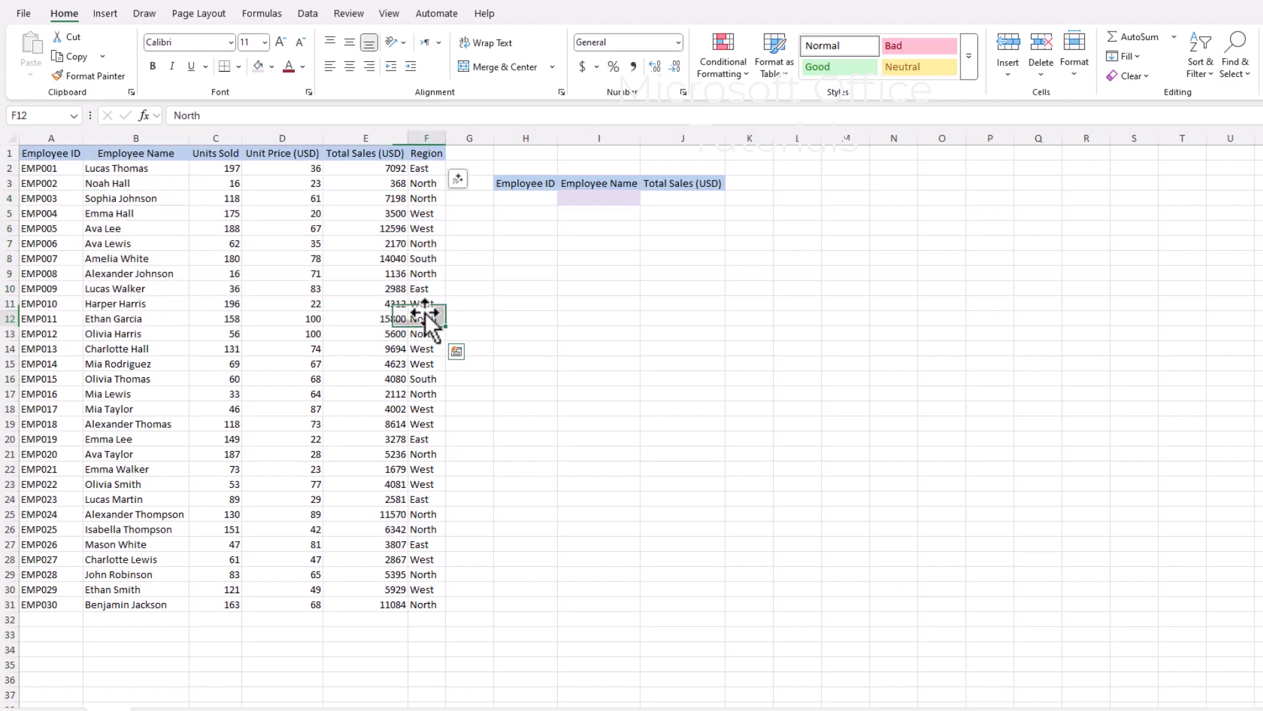
Choose Alexander Johnson from I4's name dropdown and autofit column I to fit the name
left_click(625, 197)
left_click(648, 198)
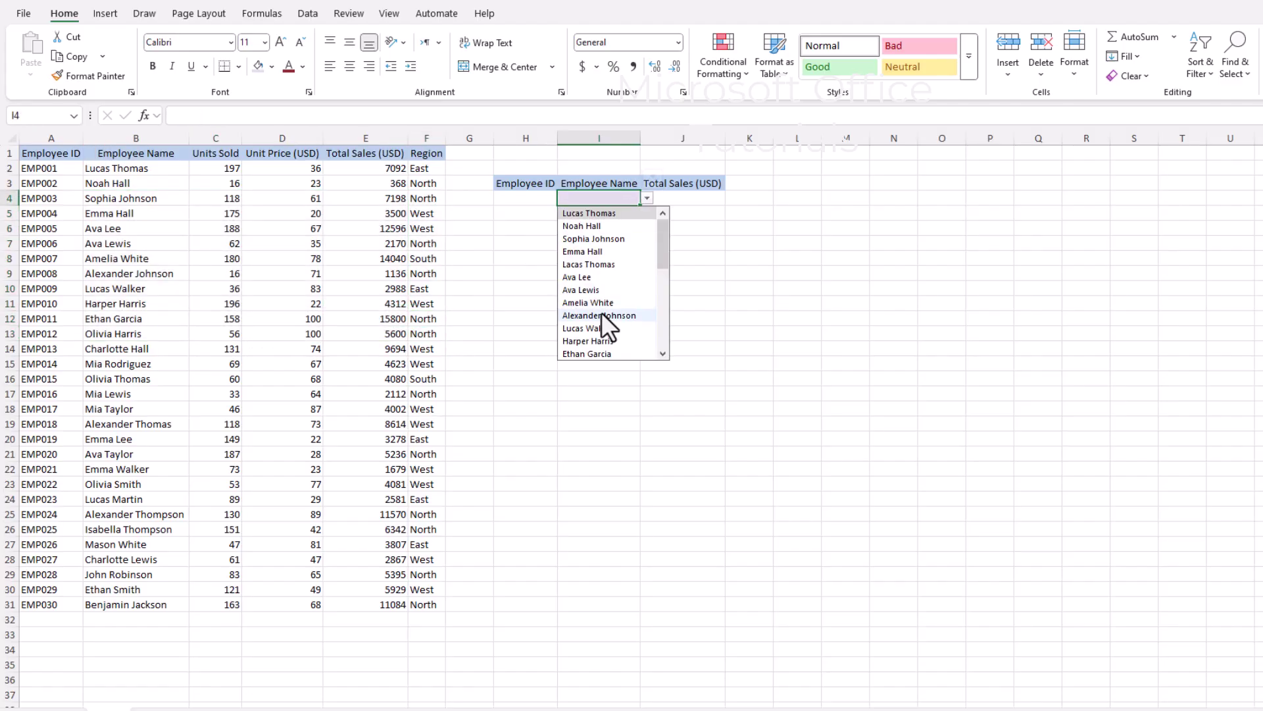
left_click(602, 312)
left_click(689, 197)
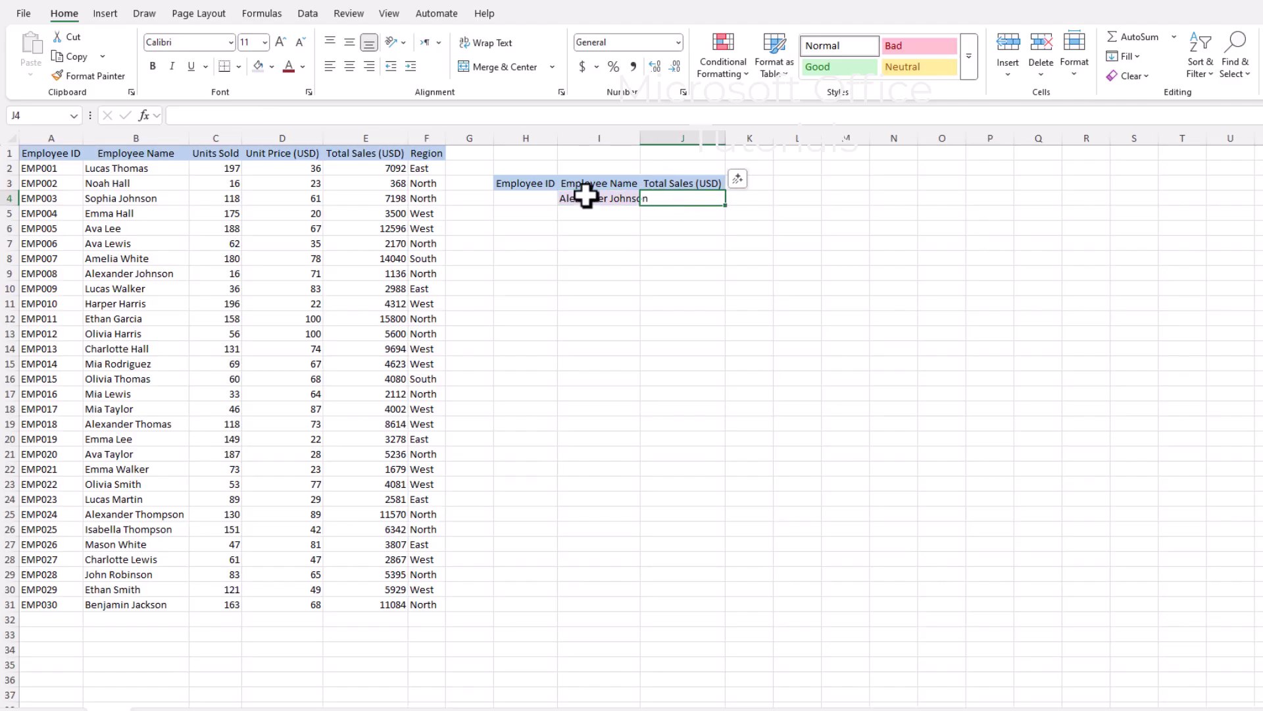
left_click(536, 200)
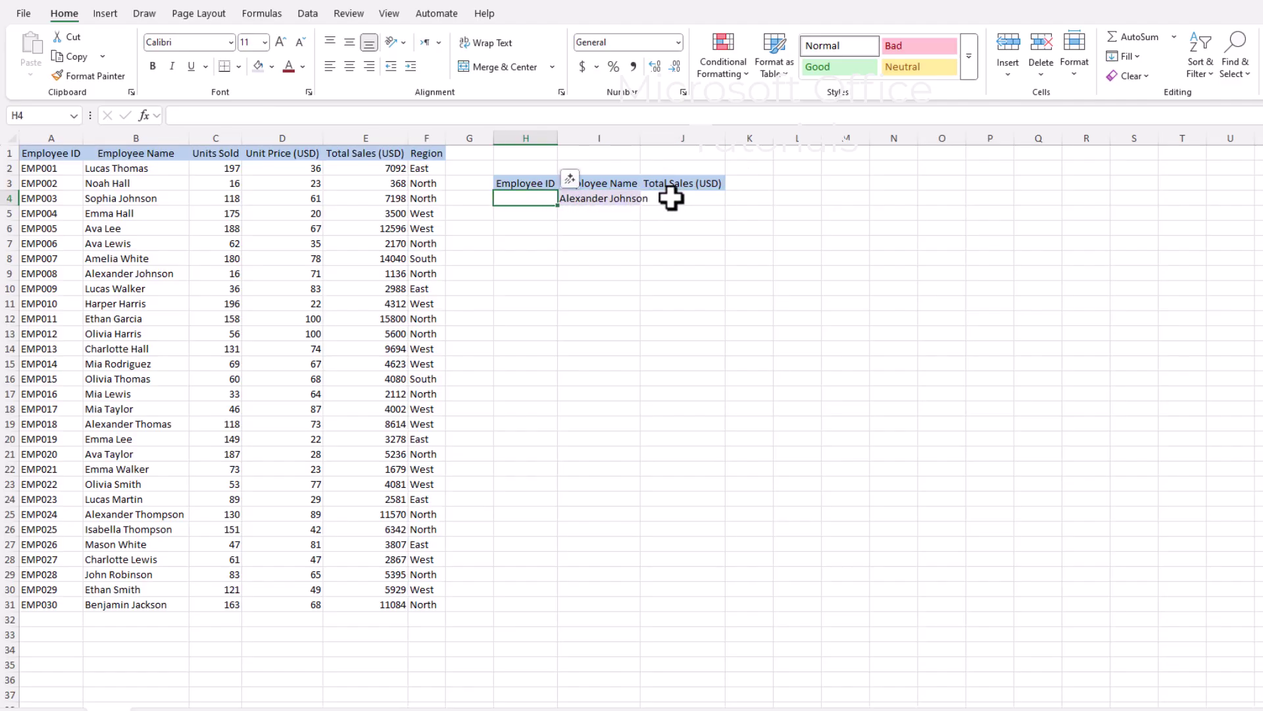
double_click(640, 137)
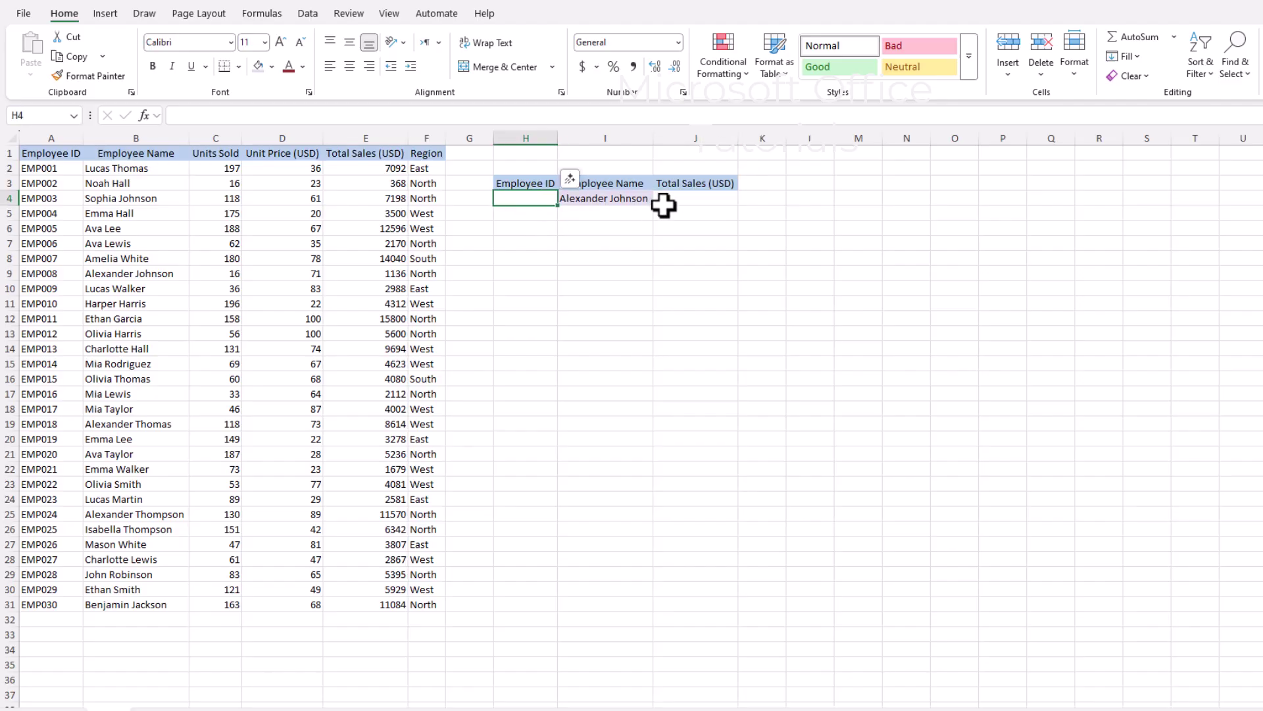
left_click(677, 200)
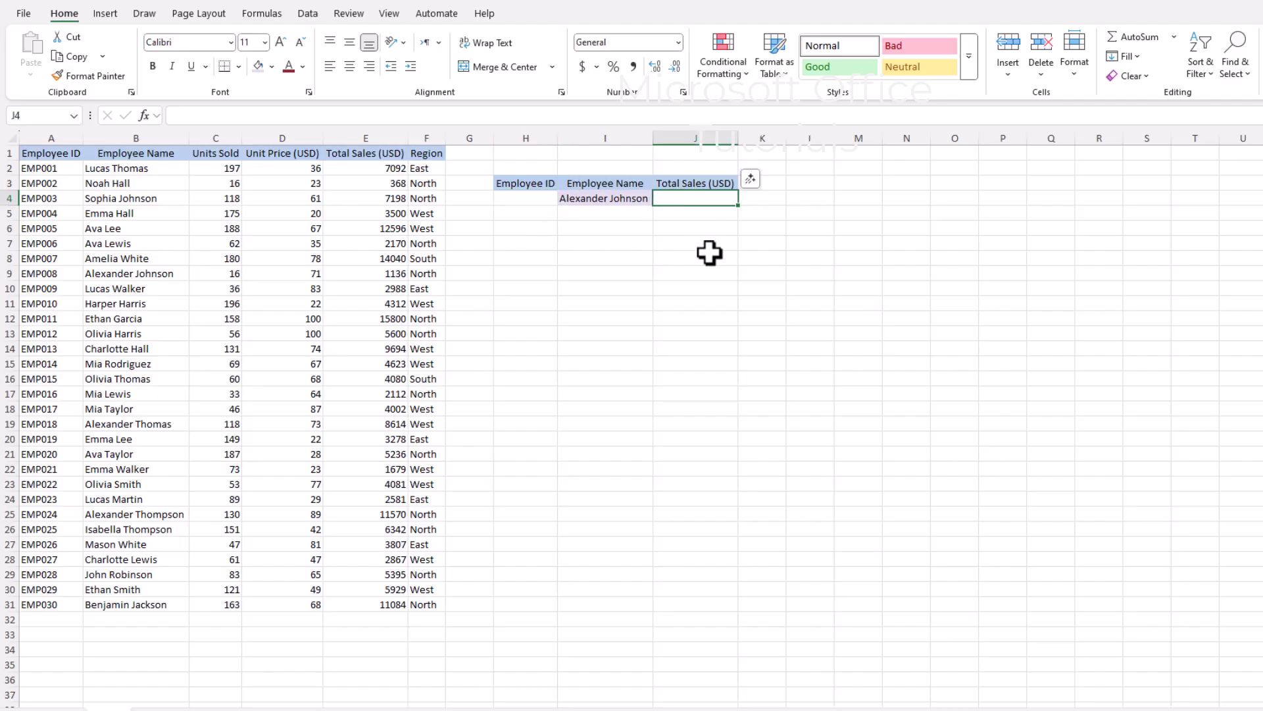
Enter =XLOOKUP(I4,B:B,E:E) in J4 so Total Sales shows 1136
type("=xloo")
key("Tab")
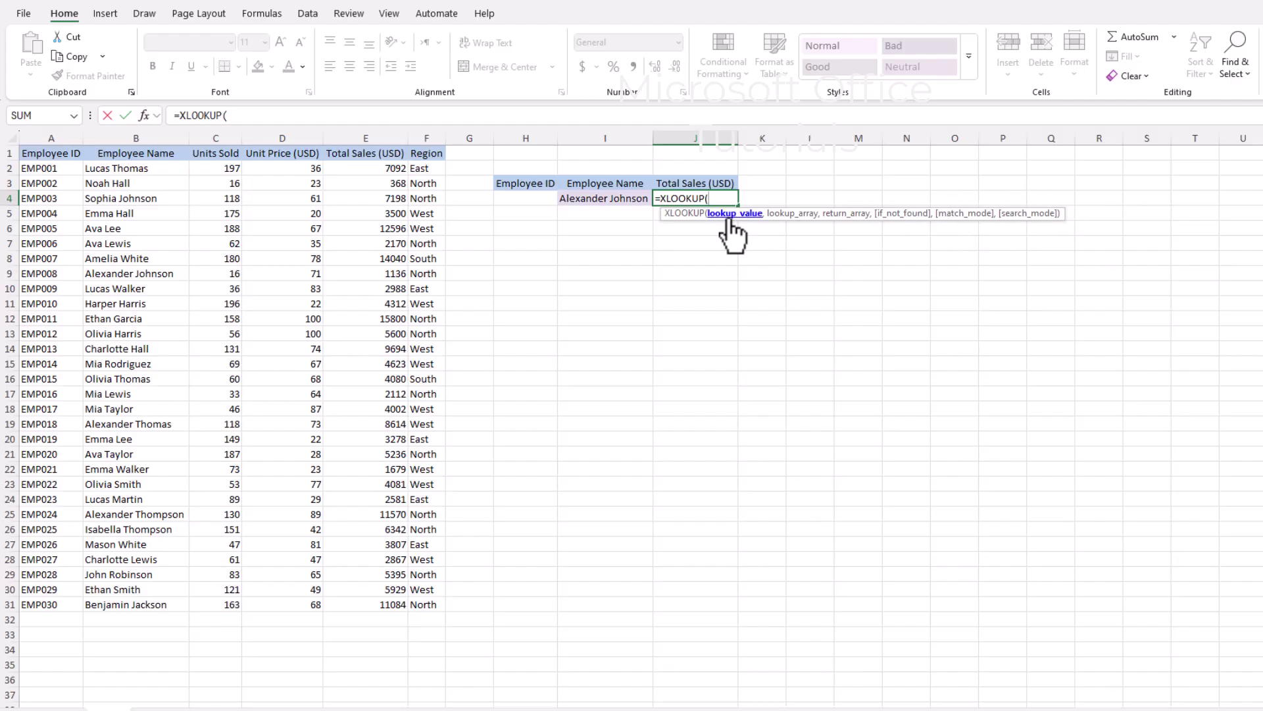
left_click(616, 198)
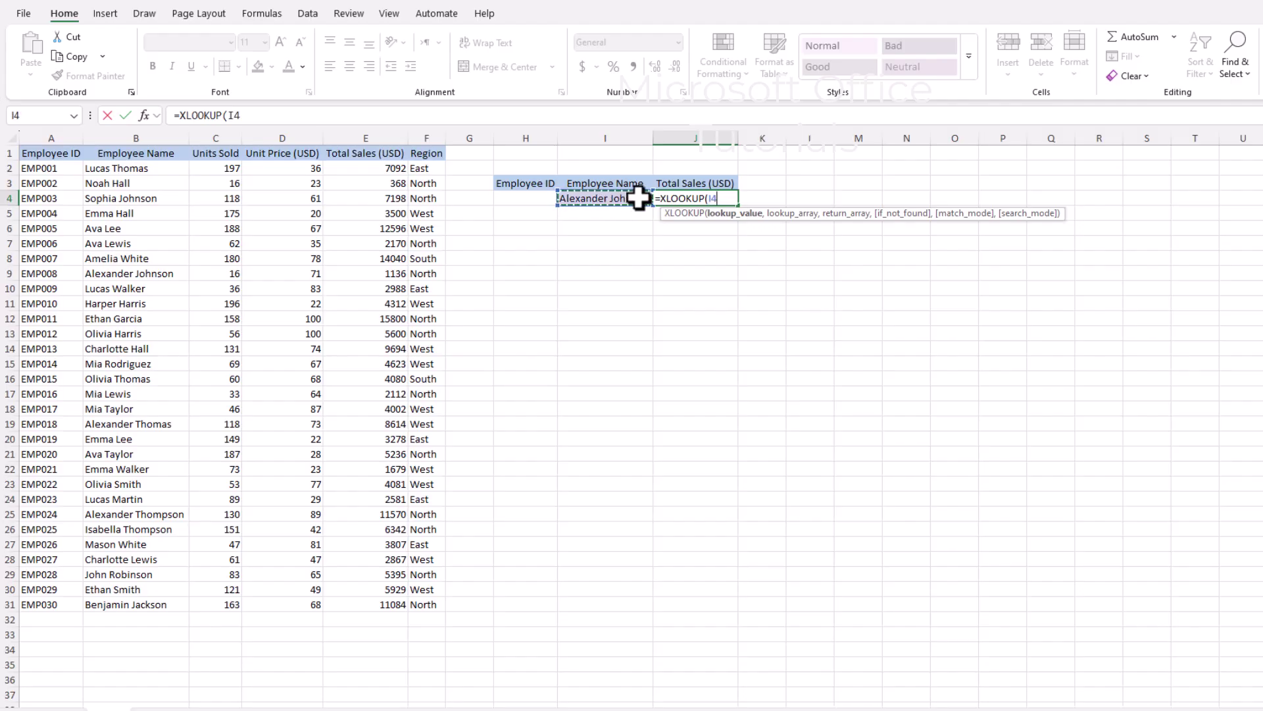
type(",")
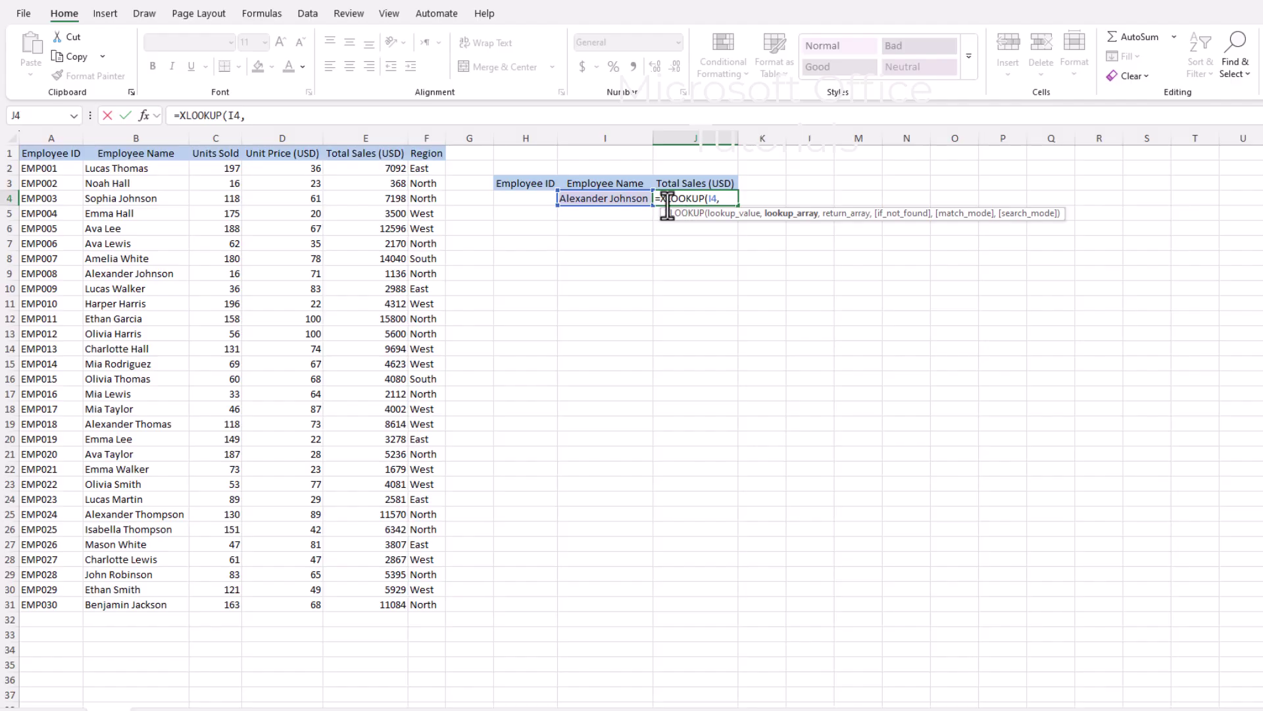
left_click(130, 131)
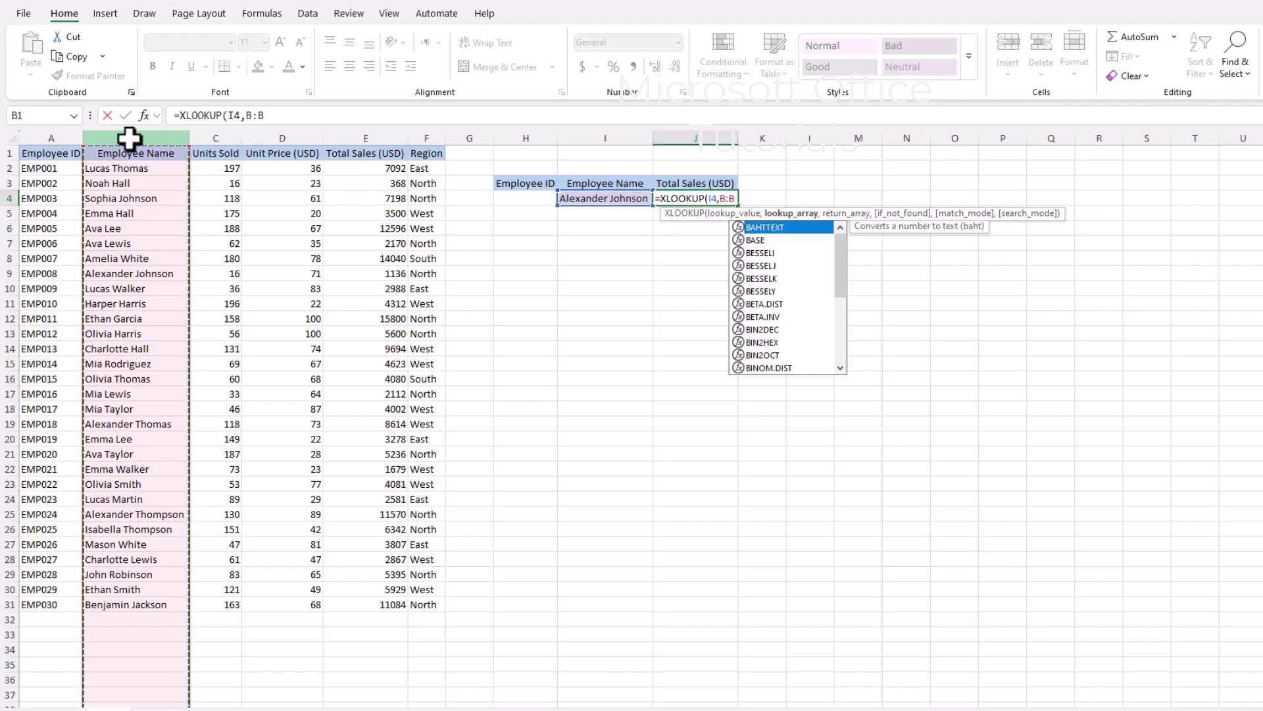
type(",")
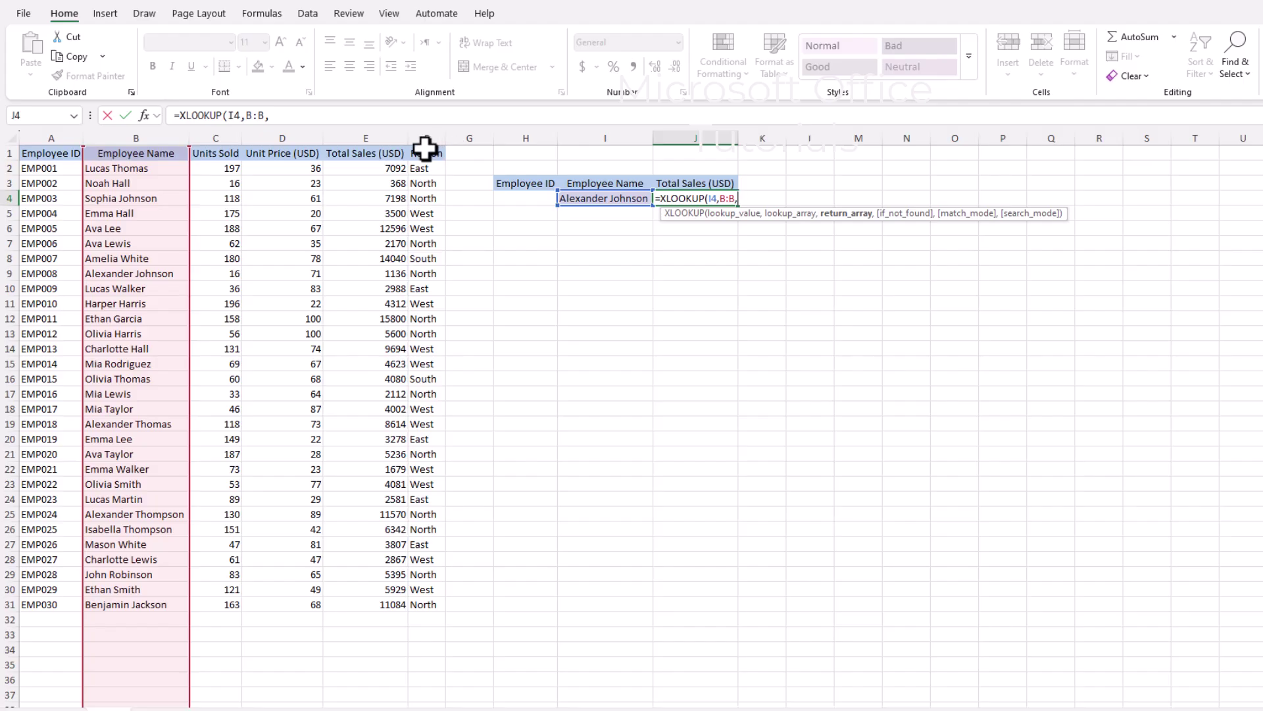
left_click(381, 132)
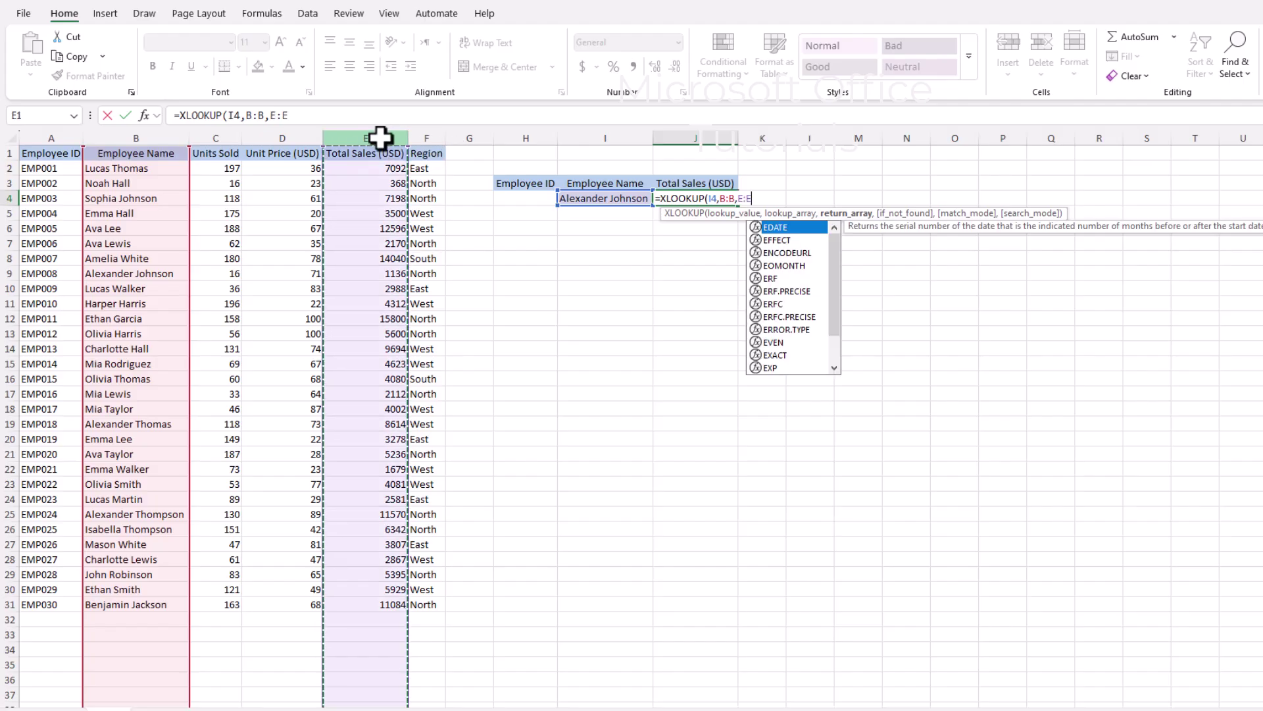
type(")")
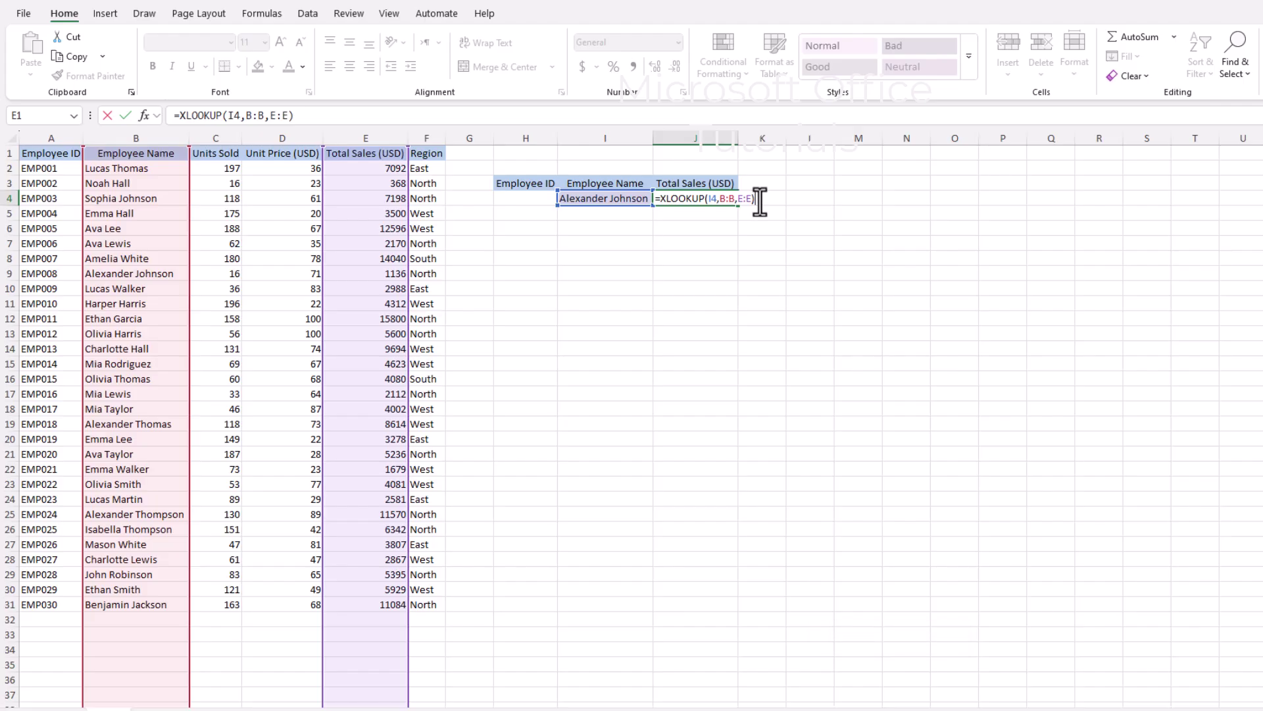
key("Return")
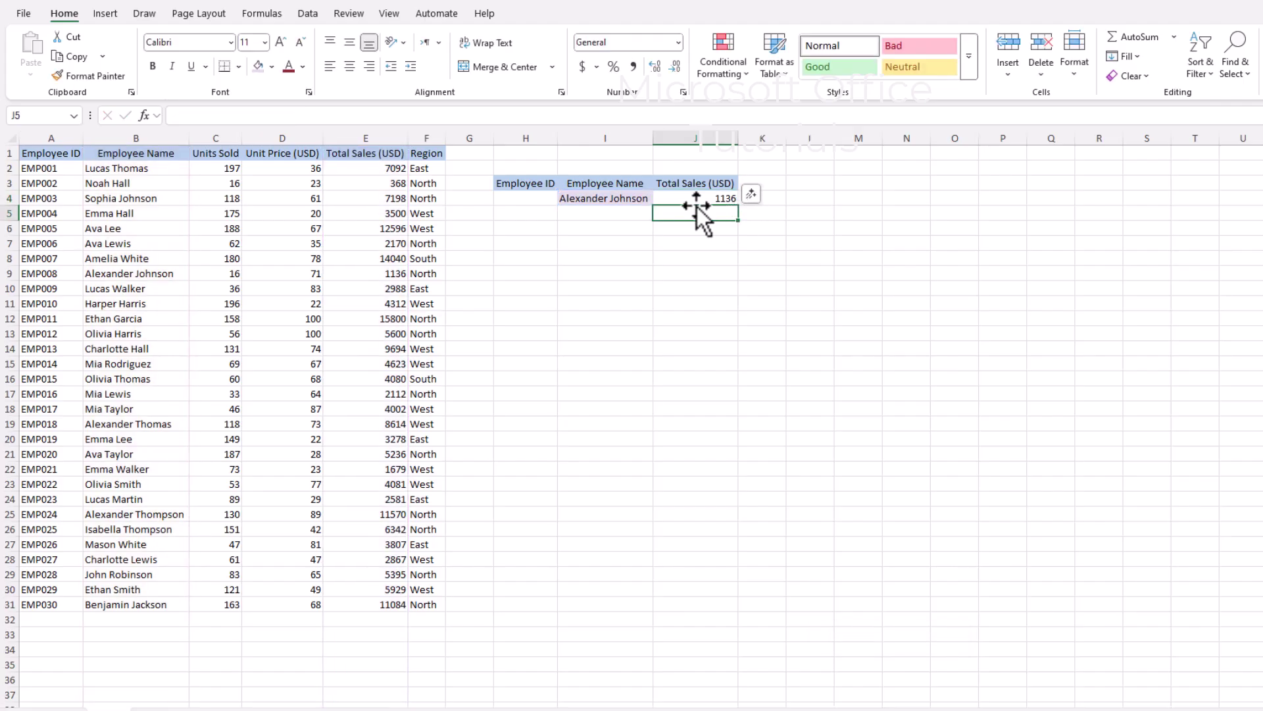
Check the new J4 formula, then select the Employee ID cell H4
left_click(687, 198)
left_click(598, 215)
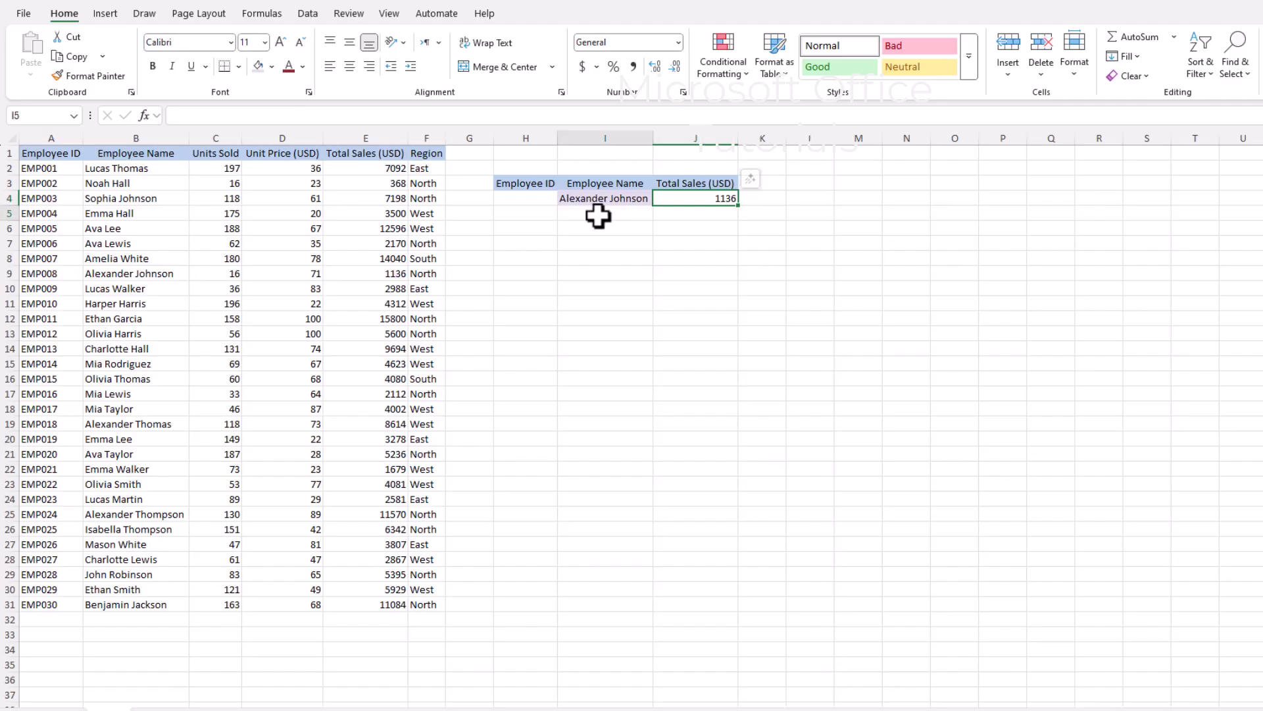
left_click(593, 245)
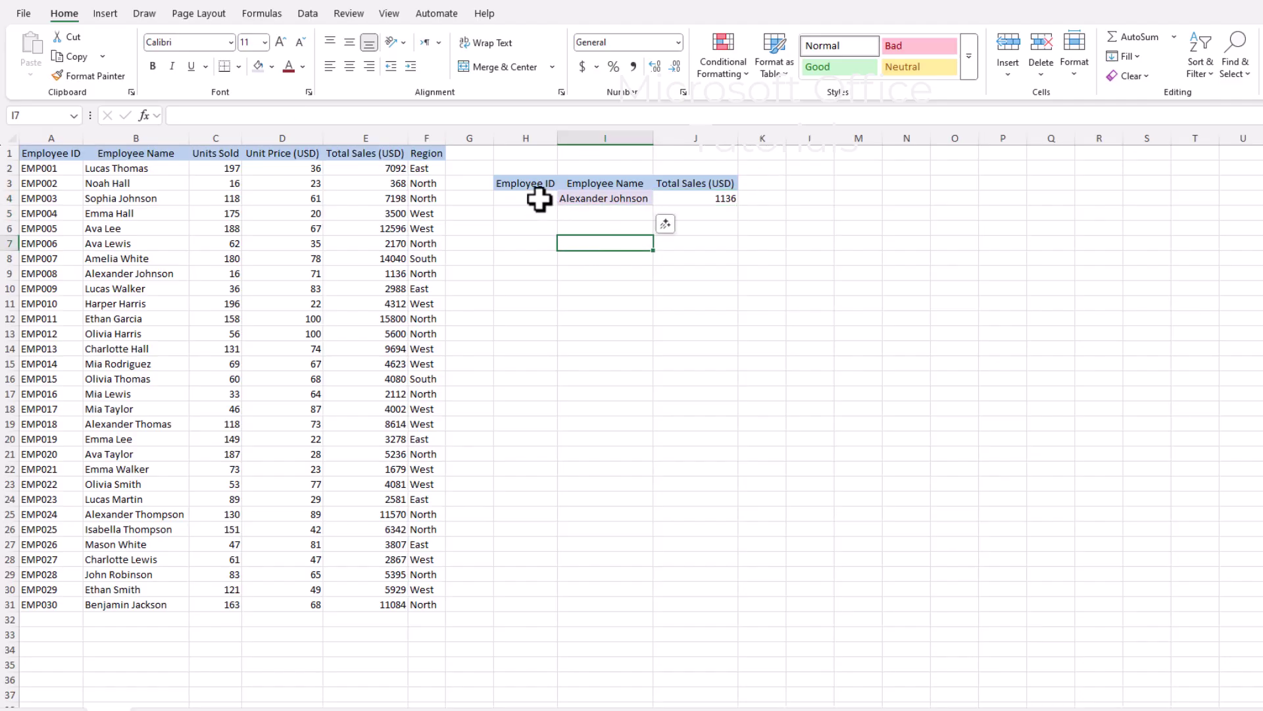
left_click(537, 199)
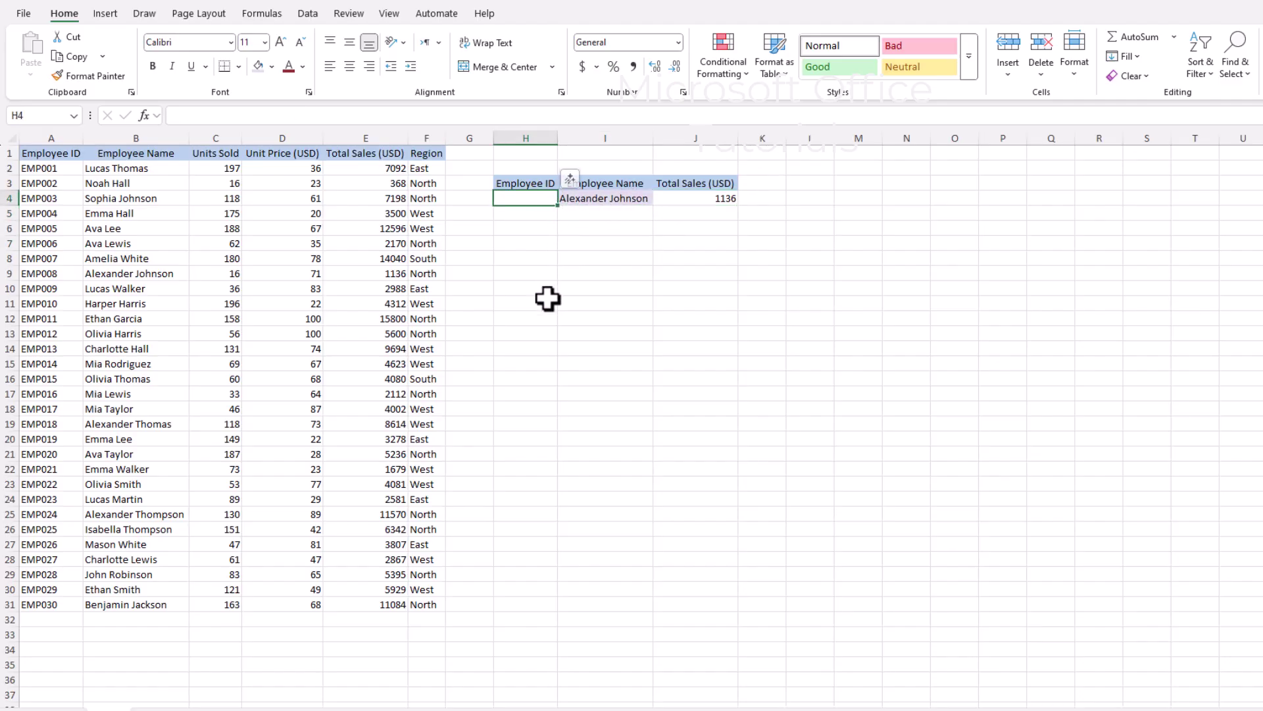
Enter =XLOOKUP(I4,B:B,A:A) in H4, reviewing its arguments, so it returns EMP008
type("=xl")
key("Tab")
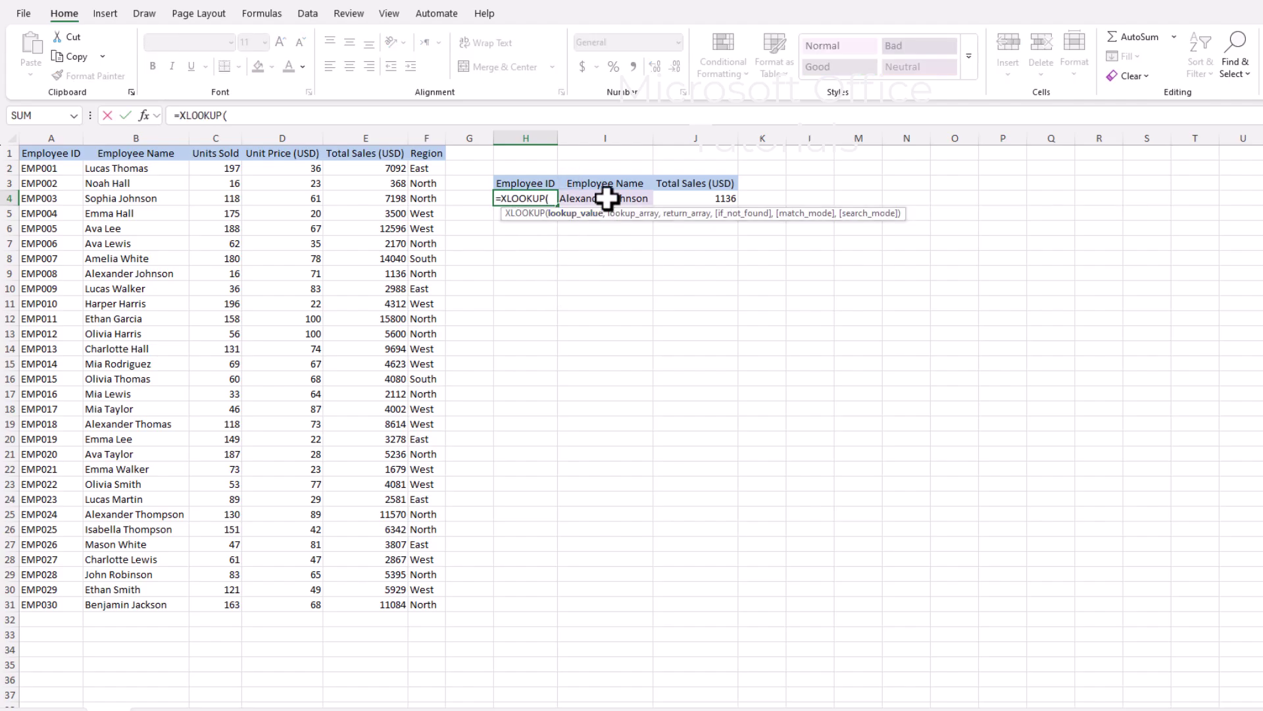
left_click(606, 198)
type(",")
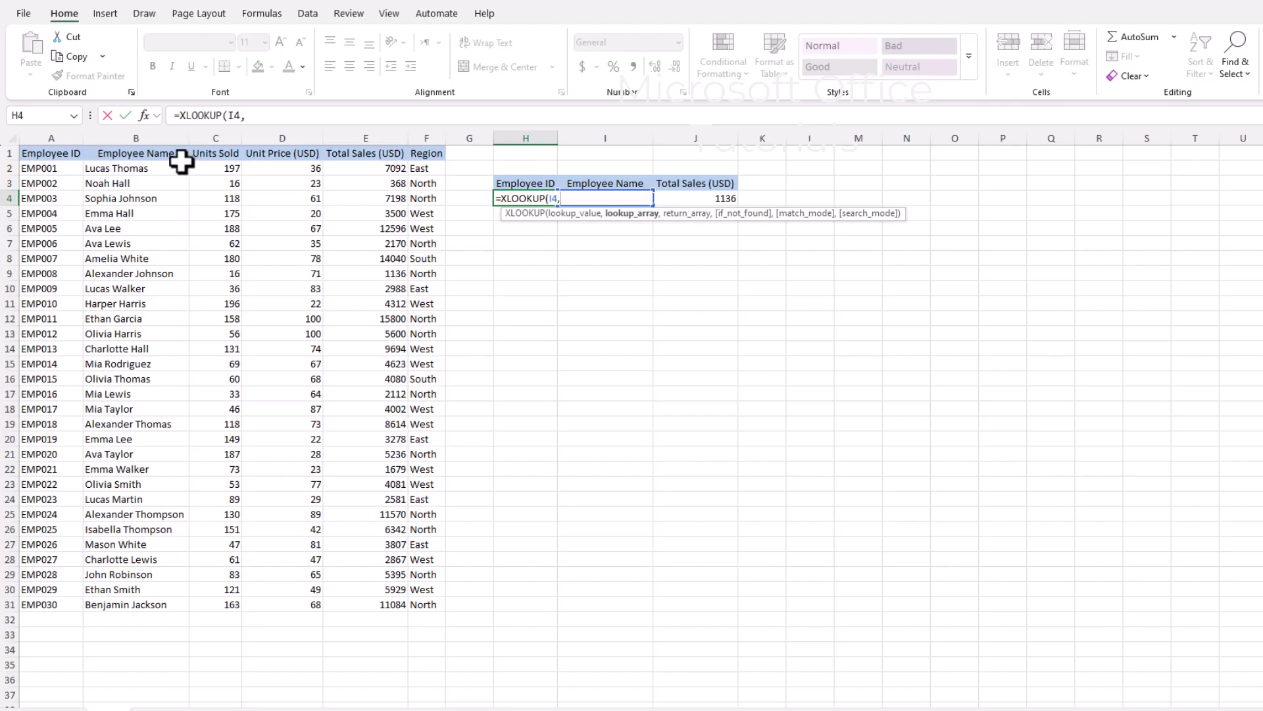
left_click(137, 131)
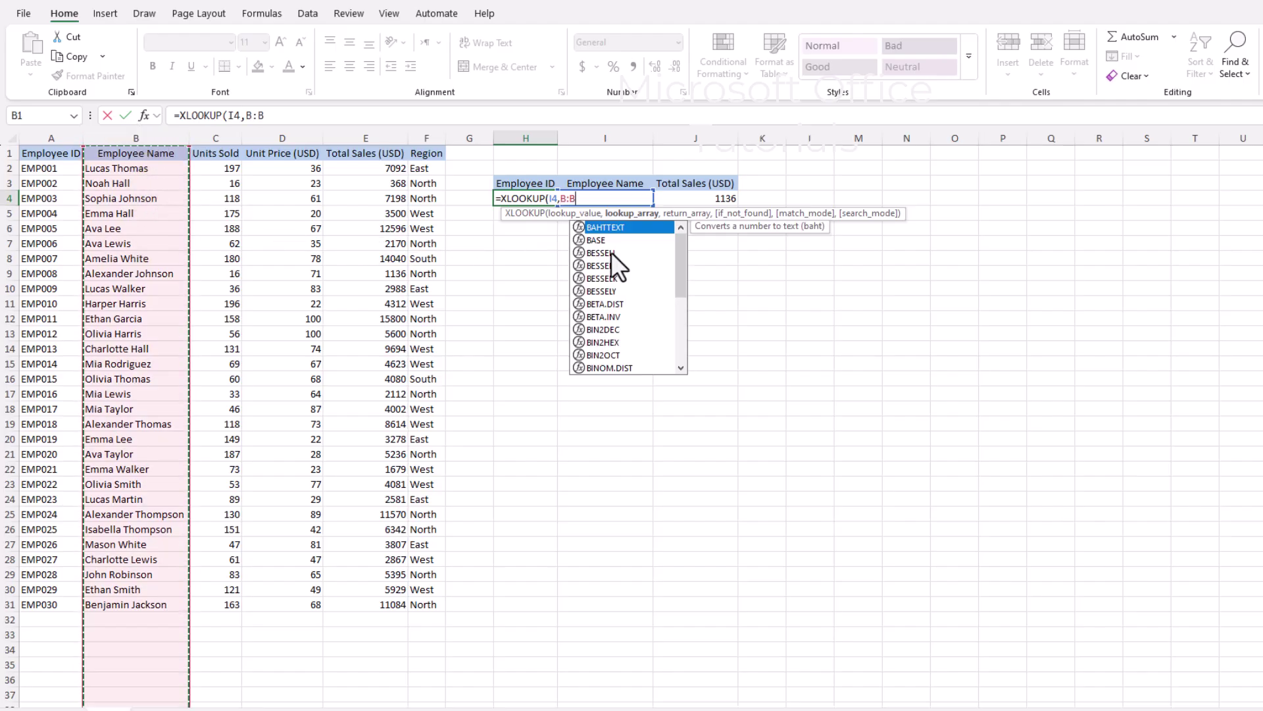
type(",")
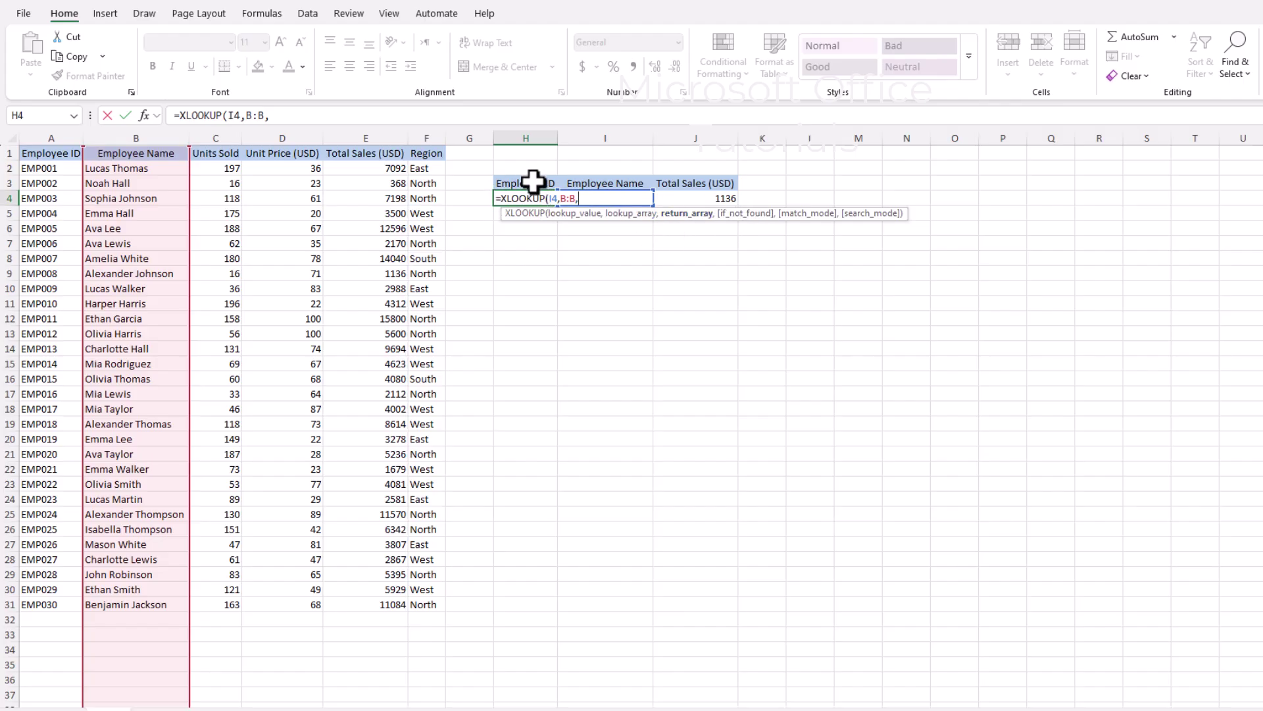
left_click(50, 134)
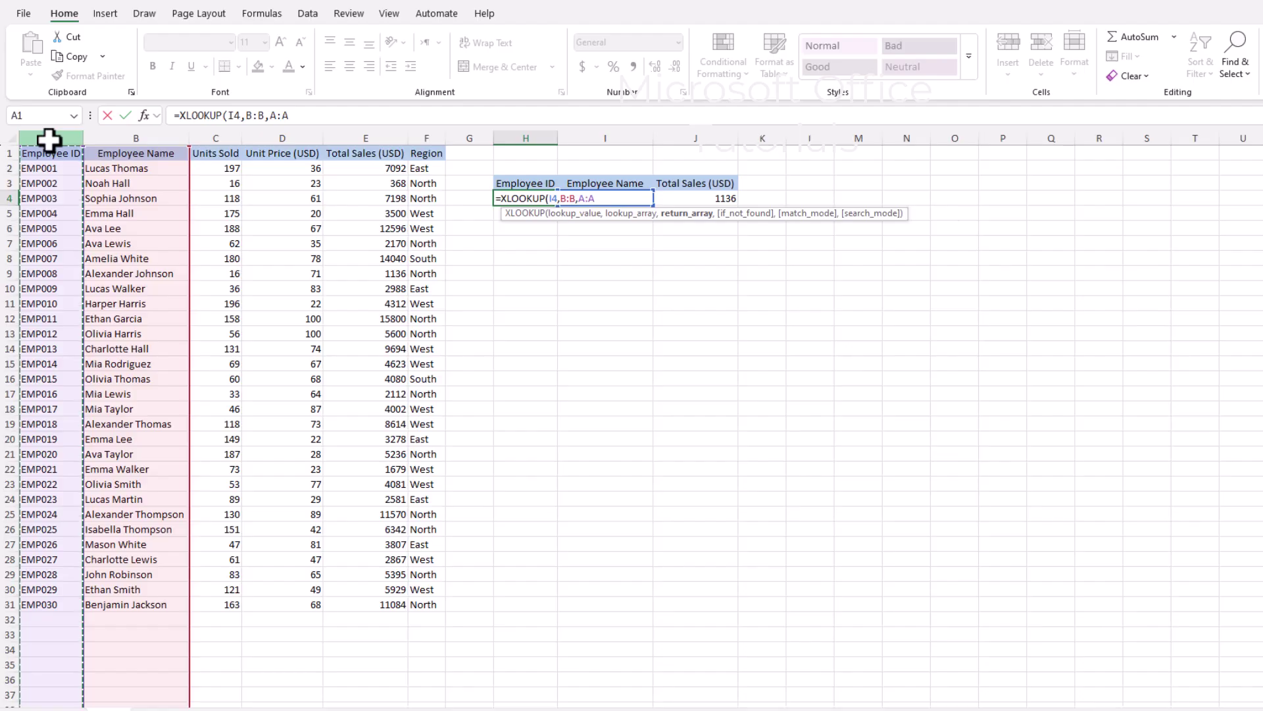
type(")")
left_click(579, 198)
left_click(587, 198)
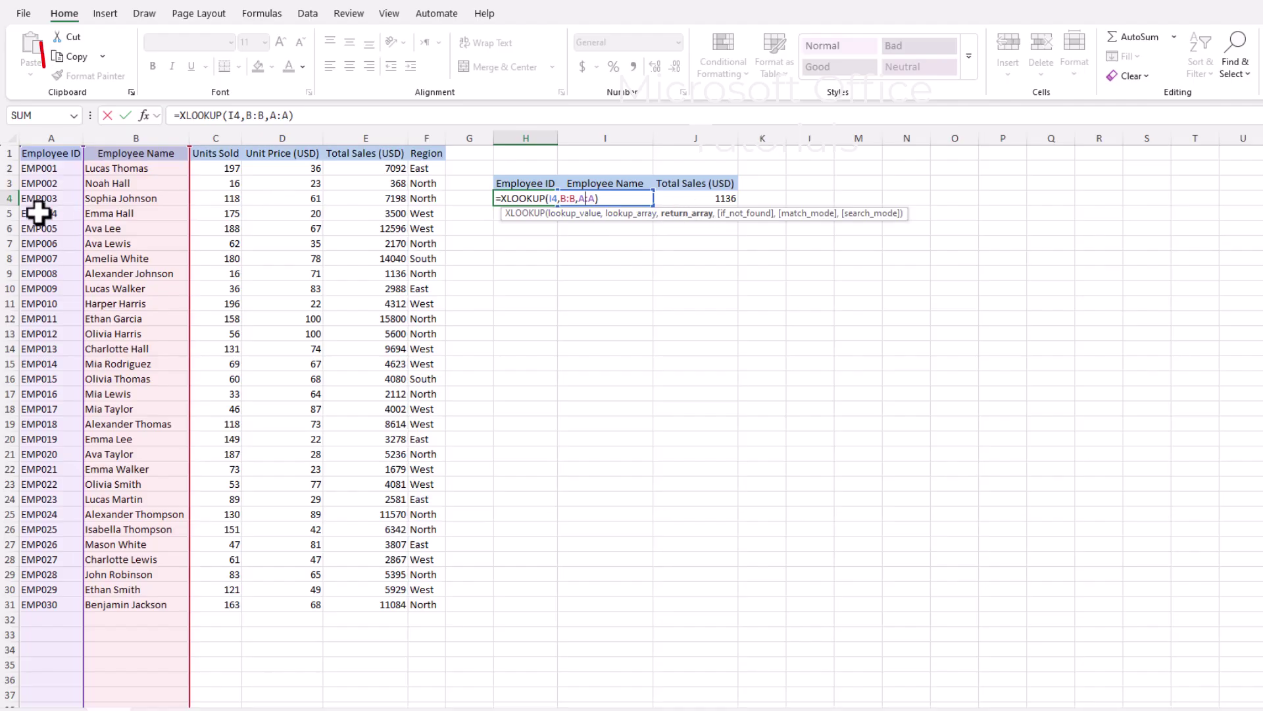
left_click(570, 198)
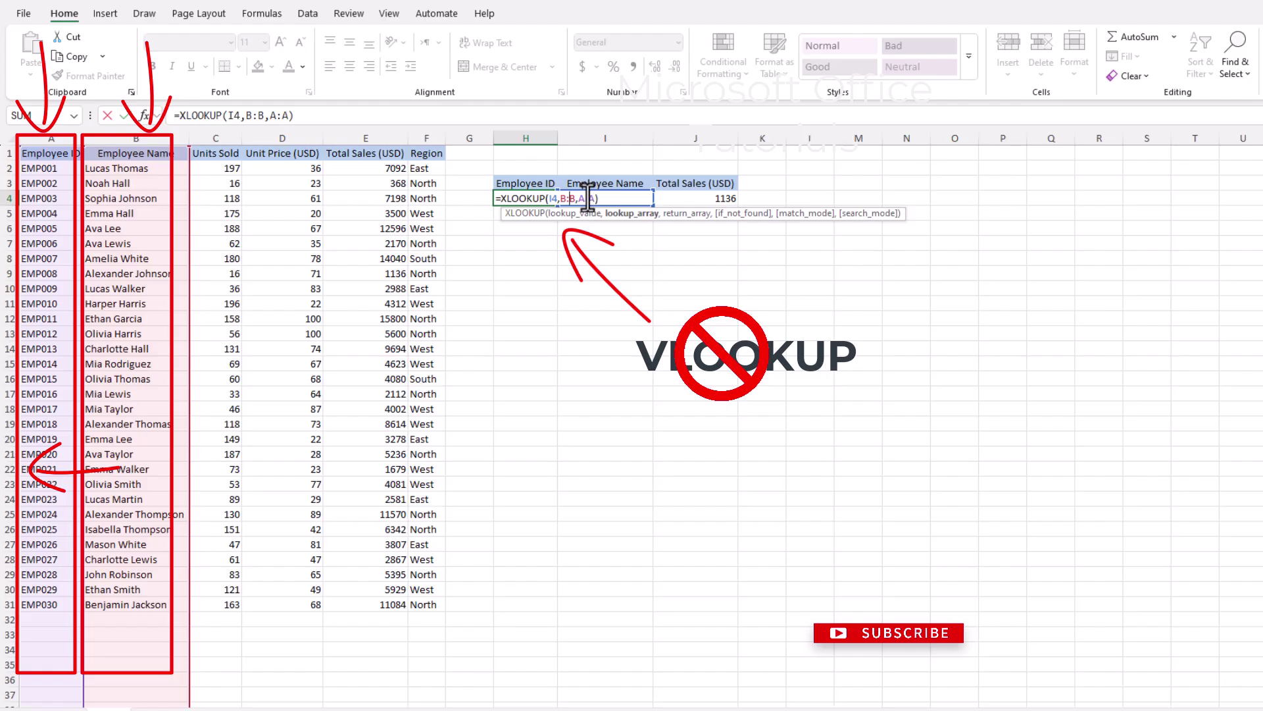
key("Return")
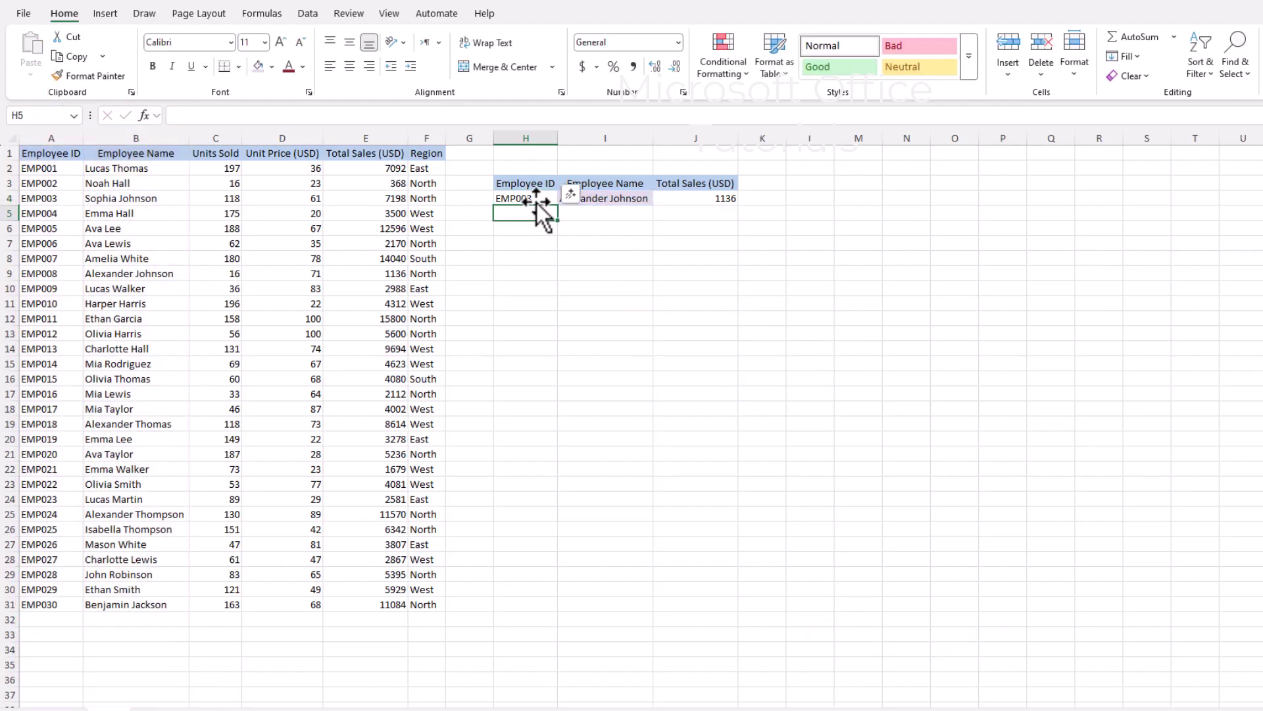
Select the Employee Name cell I4 and open its list of names
left_click(570, 230)
left_click(635, 199)
left_click(659, 198)
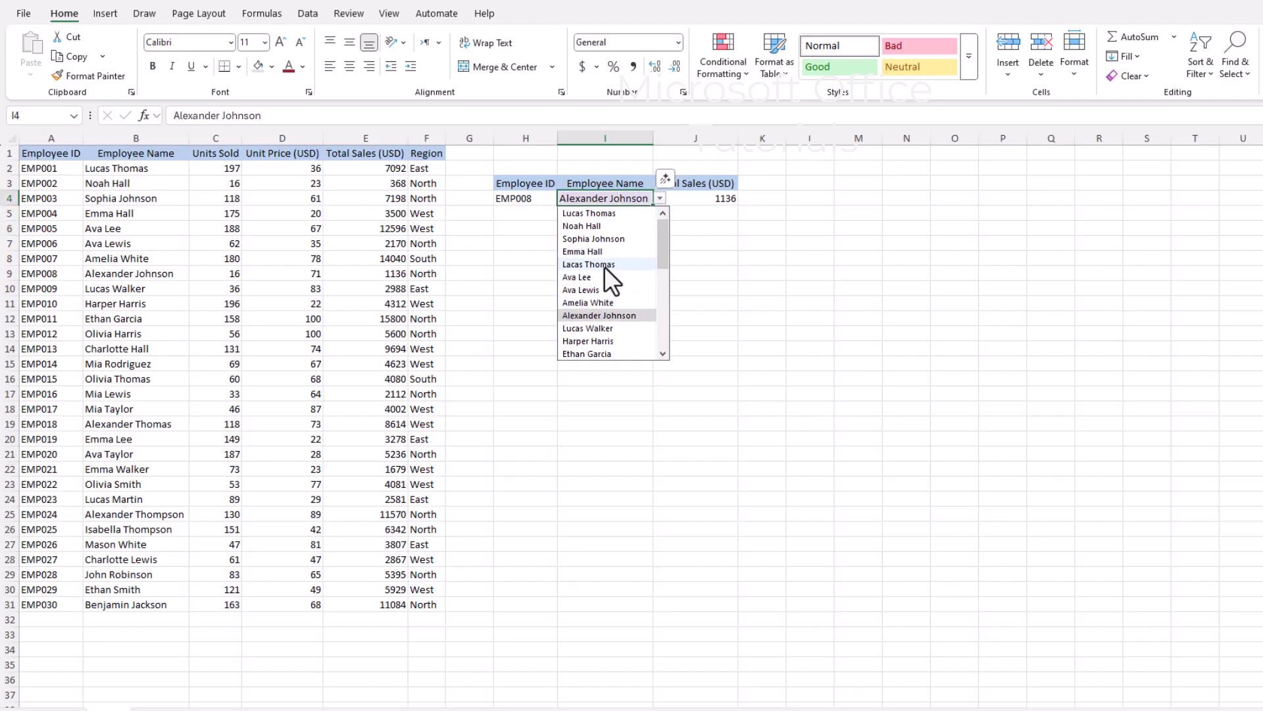
Pick a misspelled employee name and inspect the H4 and J4 lookup results
left_click(604, 265)
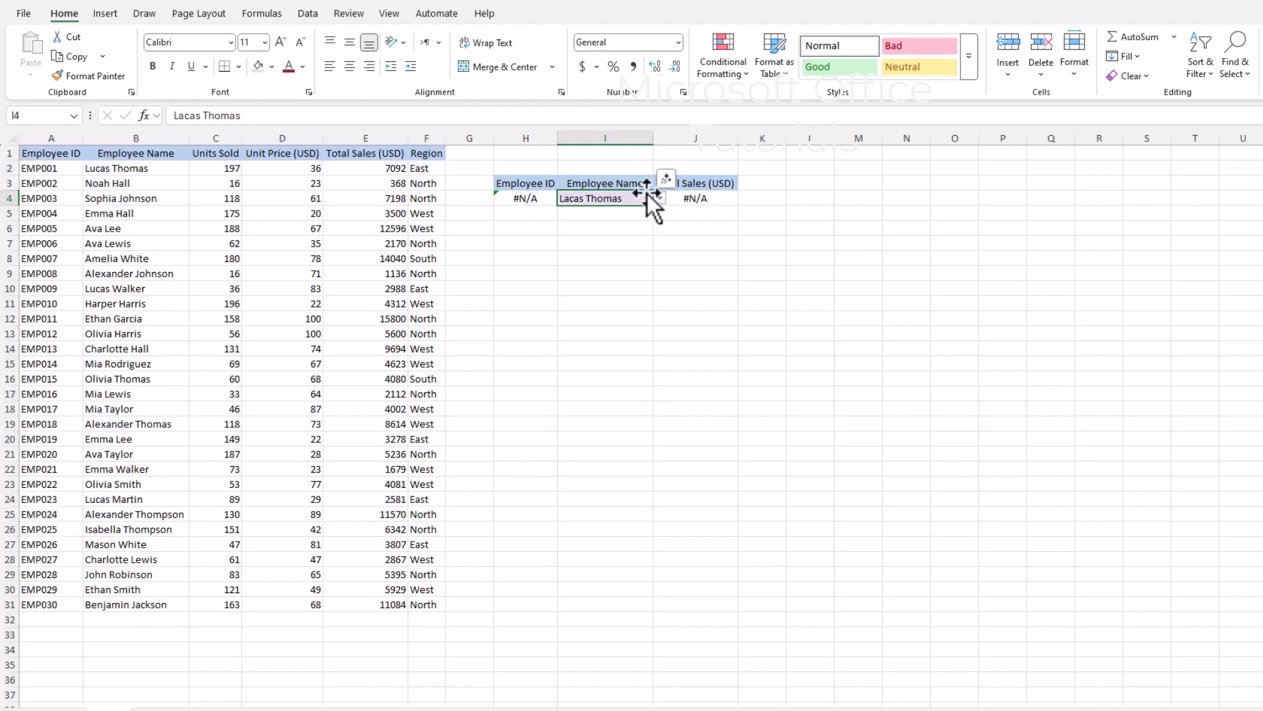
left_click(525, 203)
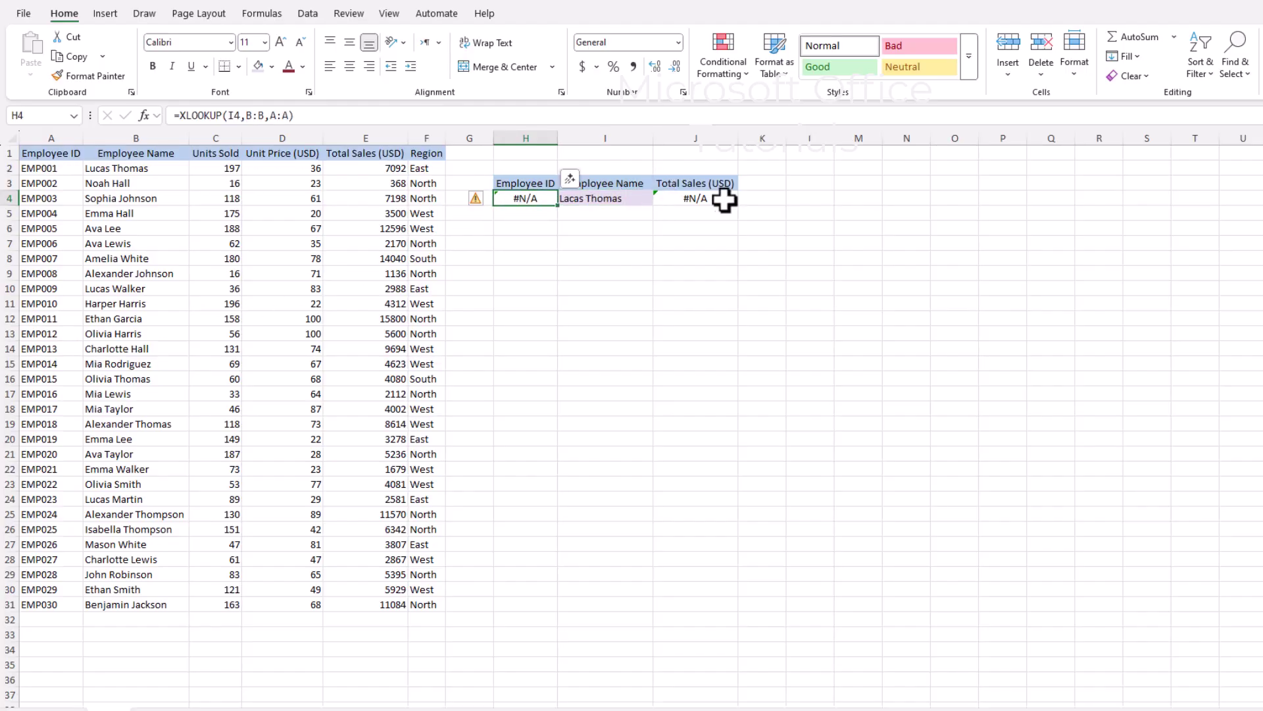
left_click(725, 198)
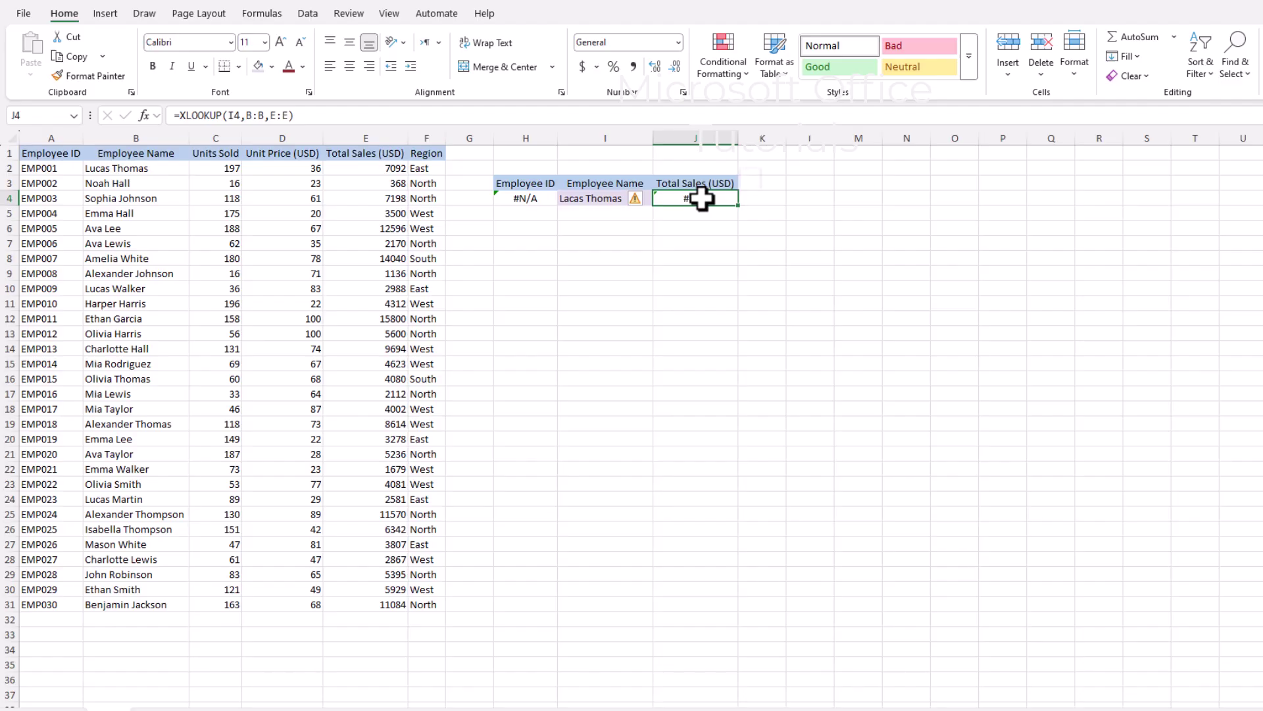
Add "employee not found" as the fourth argument of J4's XLOOKUP formula
double_click(701, 198)
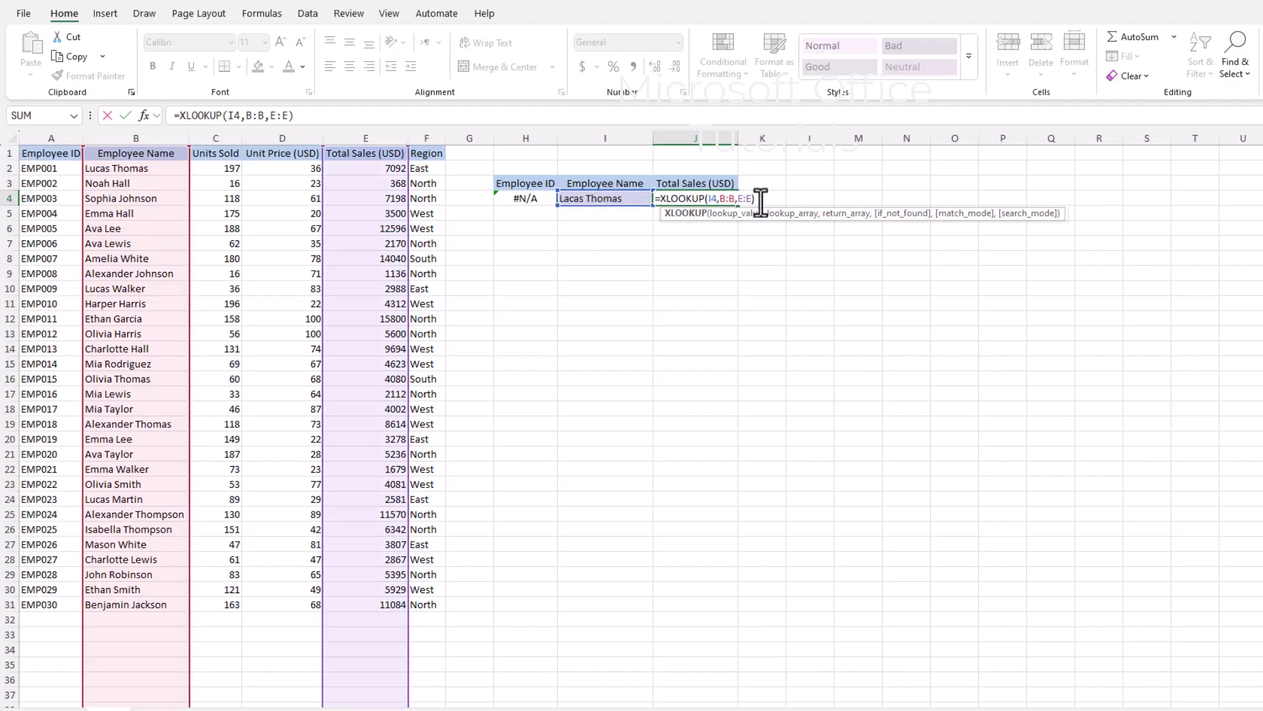
type(",\"employee no")
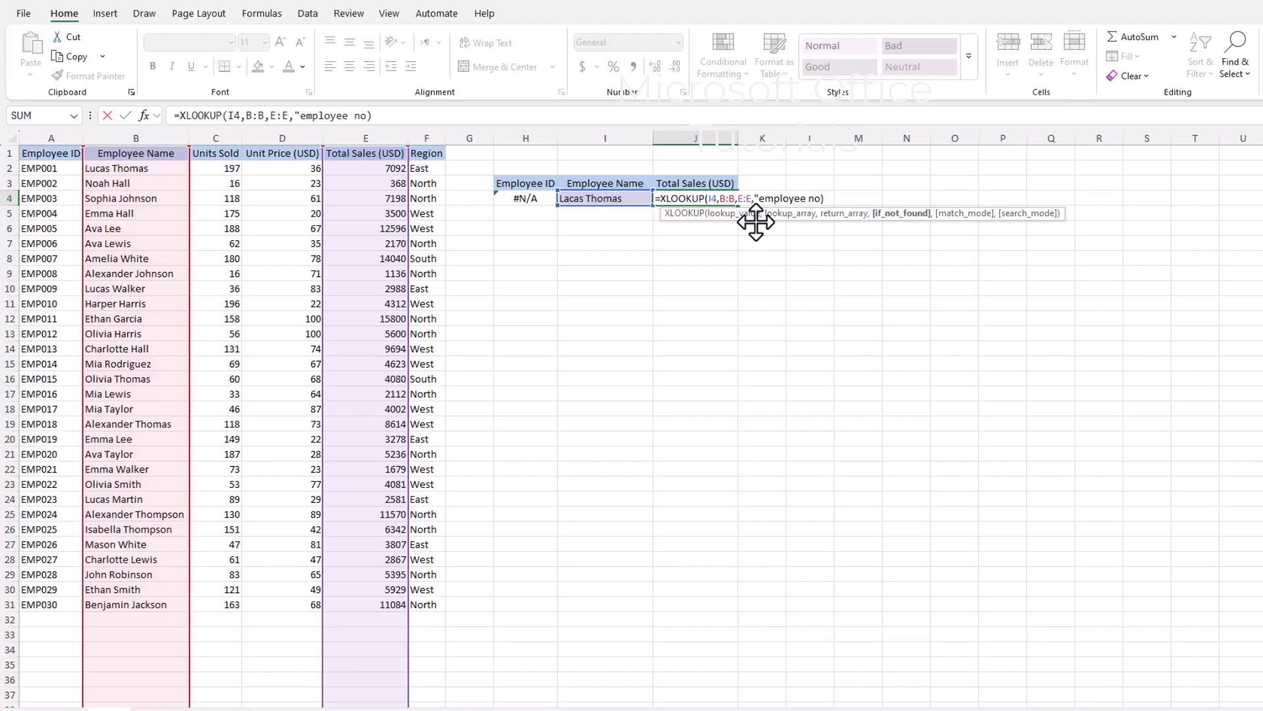
type("t found\")")
key("ctrl+Return")
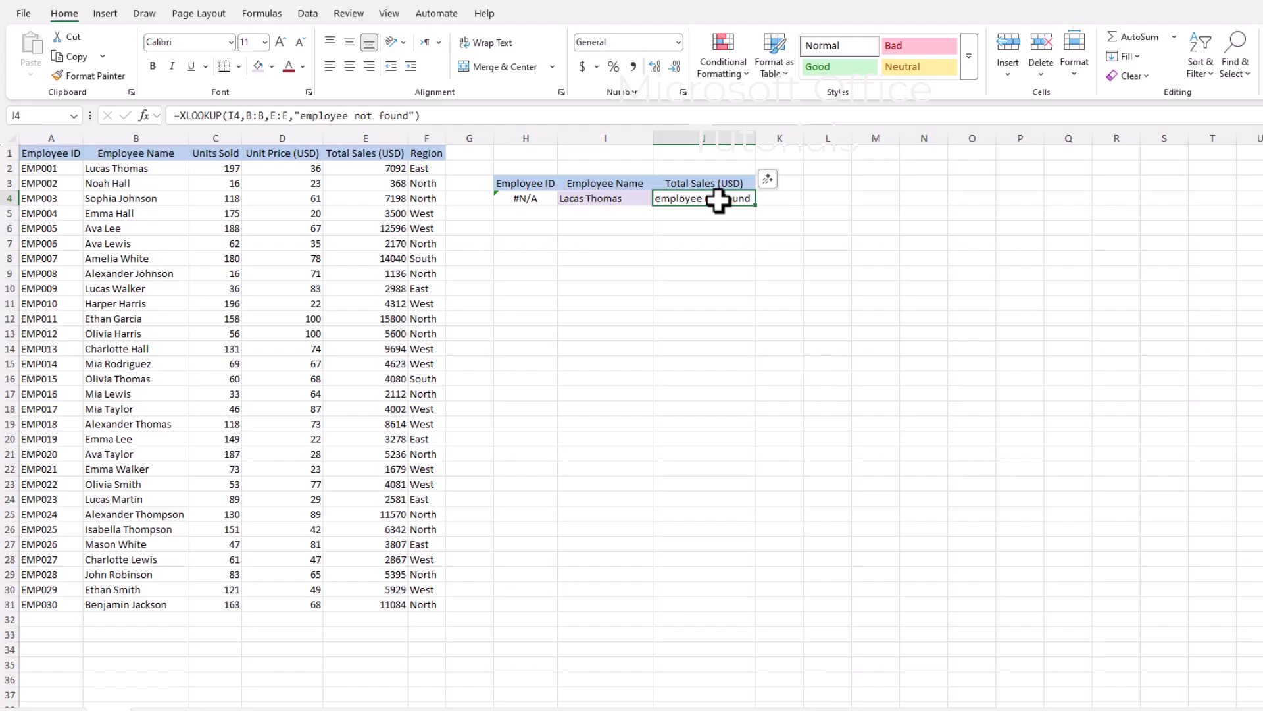
key("Left")
key("Left")
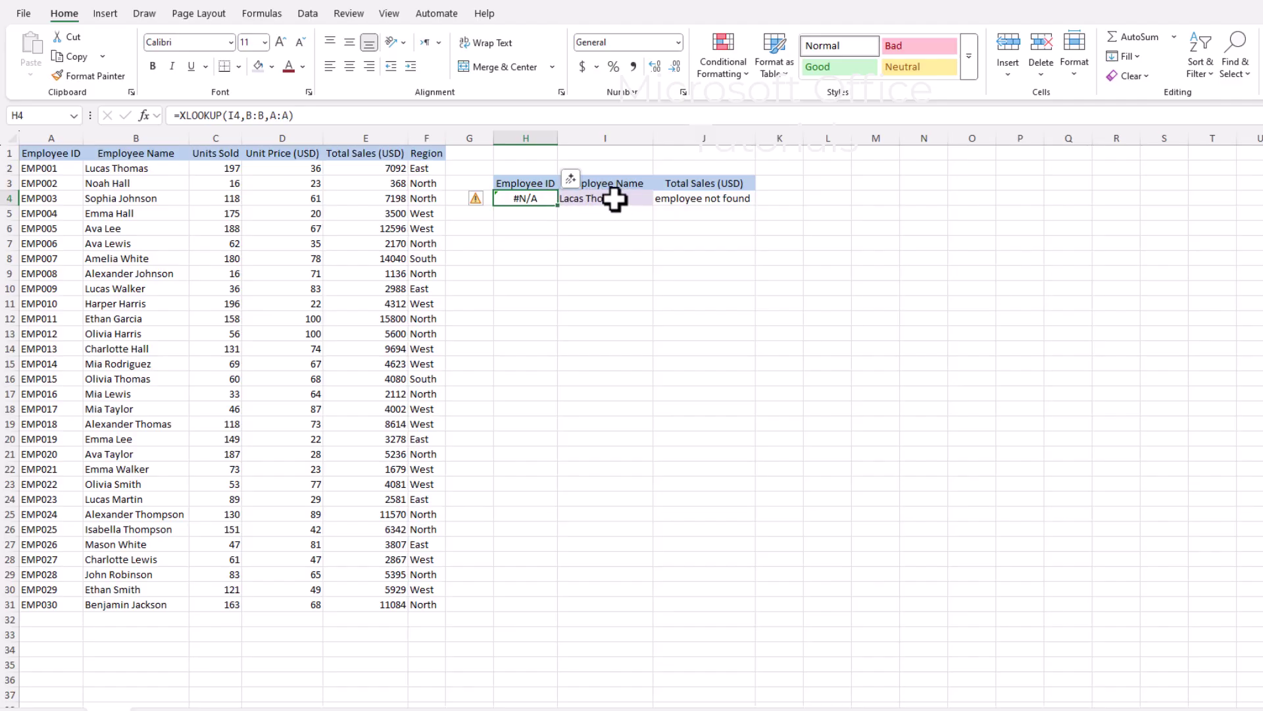
Add an "employee not found" fallback to H4's Employee ID formula and widen column H
double_click(541, 199)
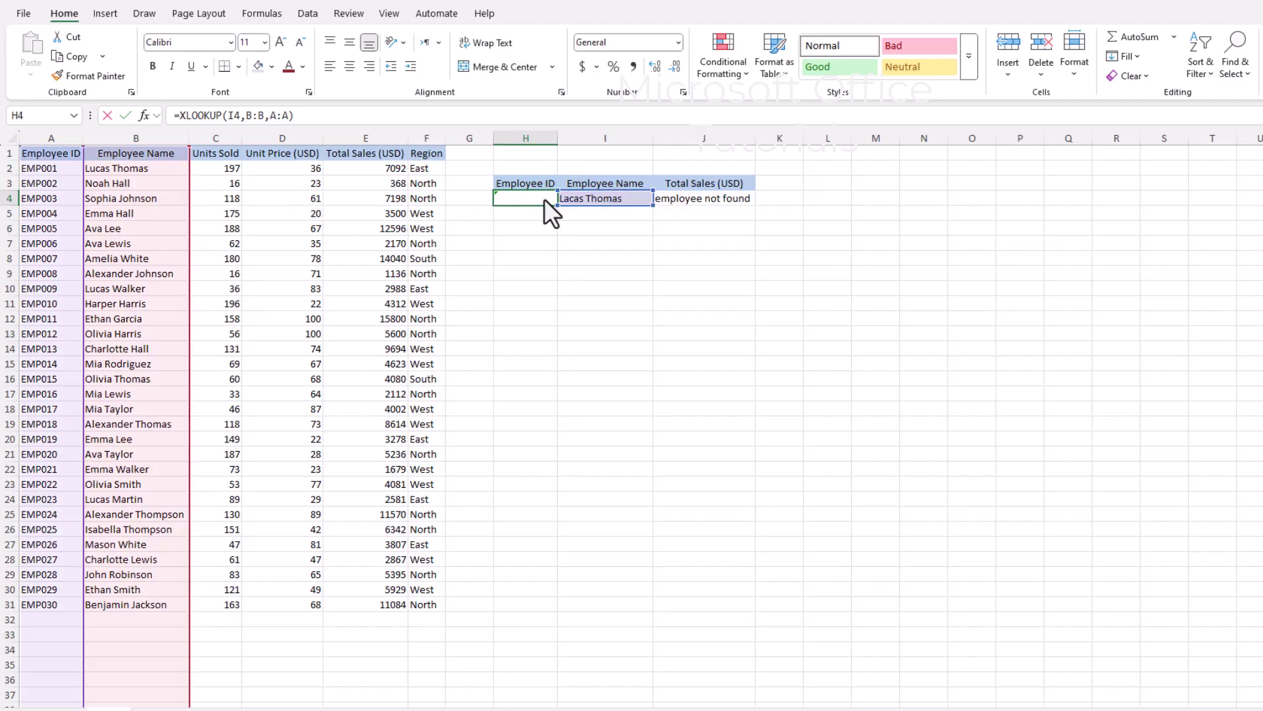
left_click(593, 200)
type(",")
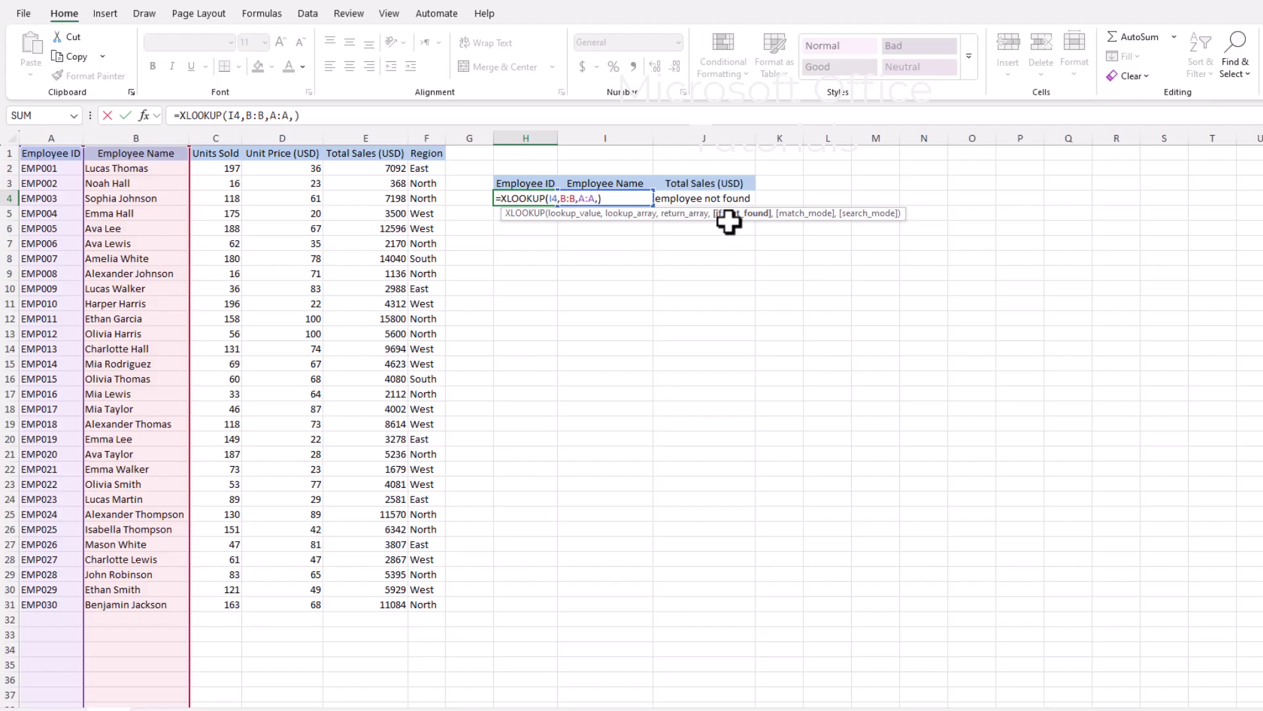
type("\"employee not found")
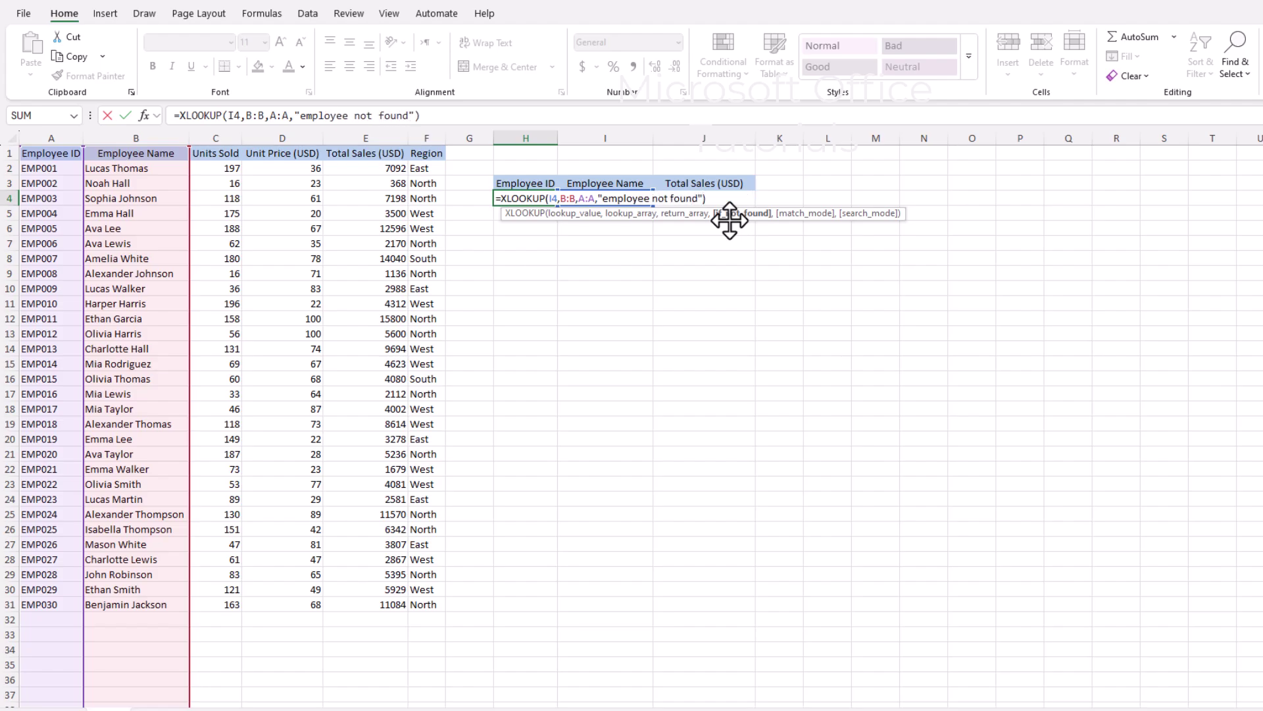
key("Return")
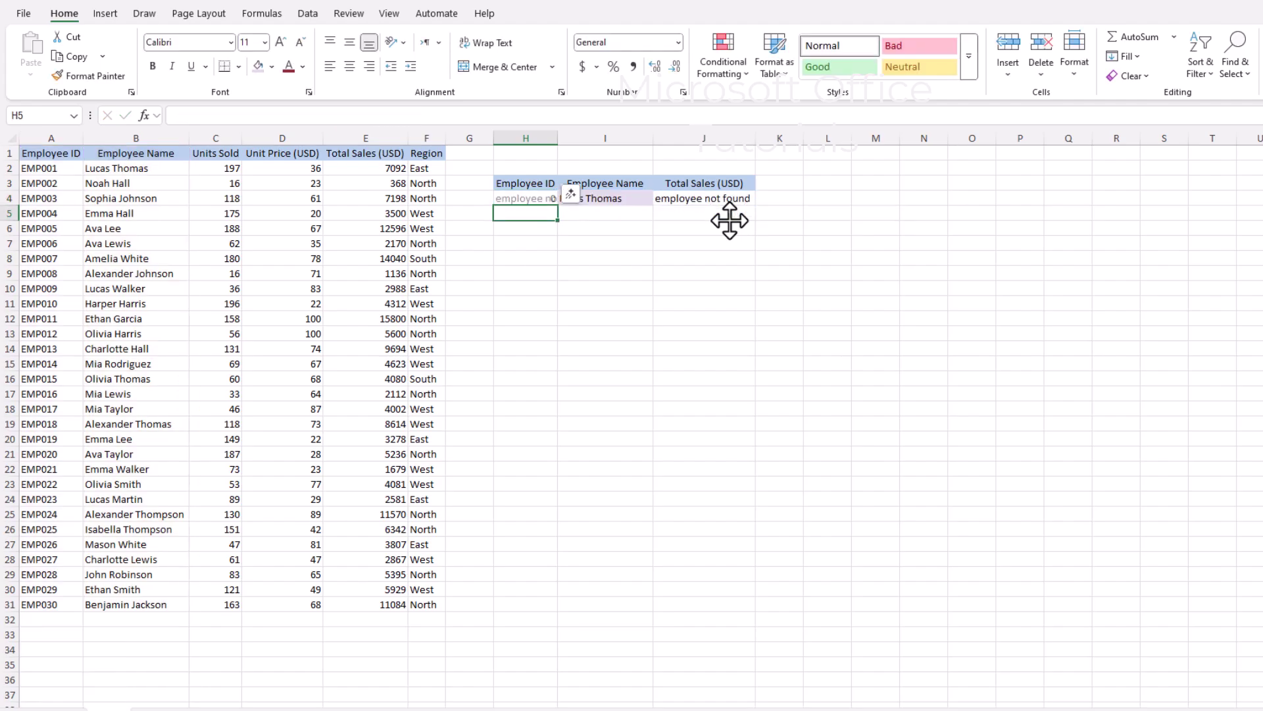
double_click(557, 137)
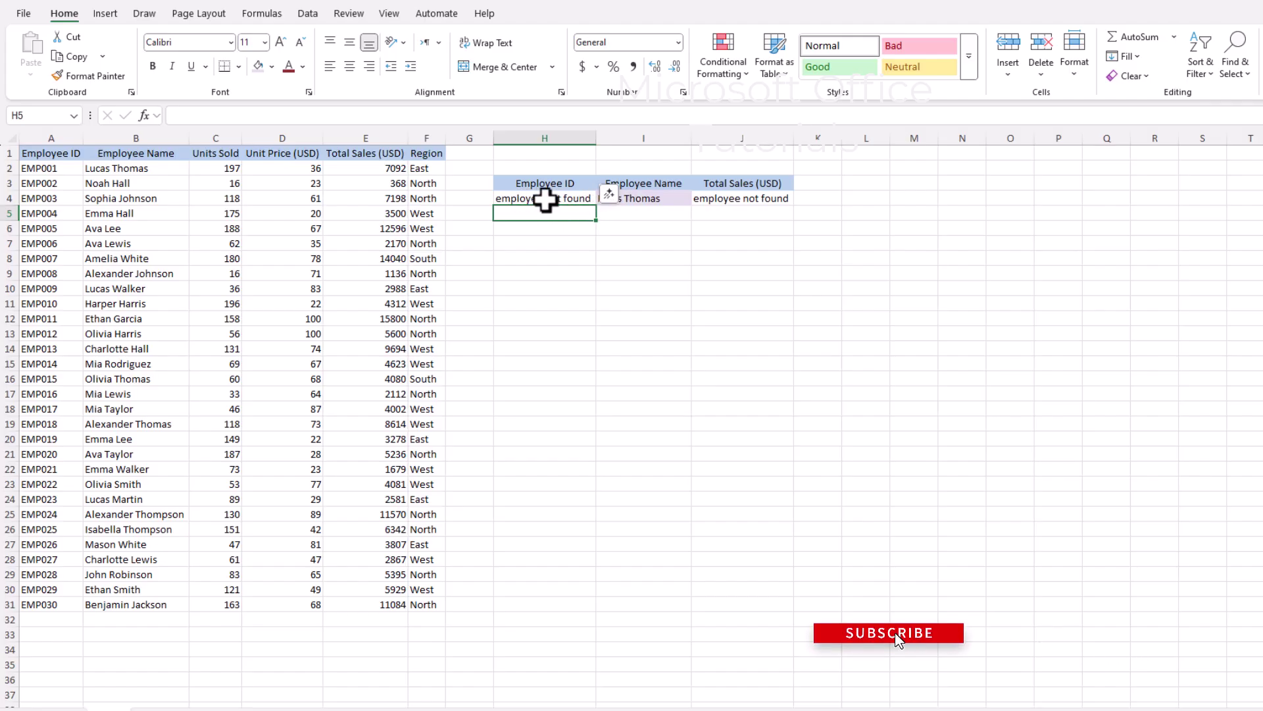
Test the lookups with Amelia White, then Lacas Thomas, checking the H4 and J4 formulas
left_click(642, 198)
left_click(699, 198)
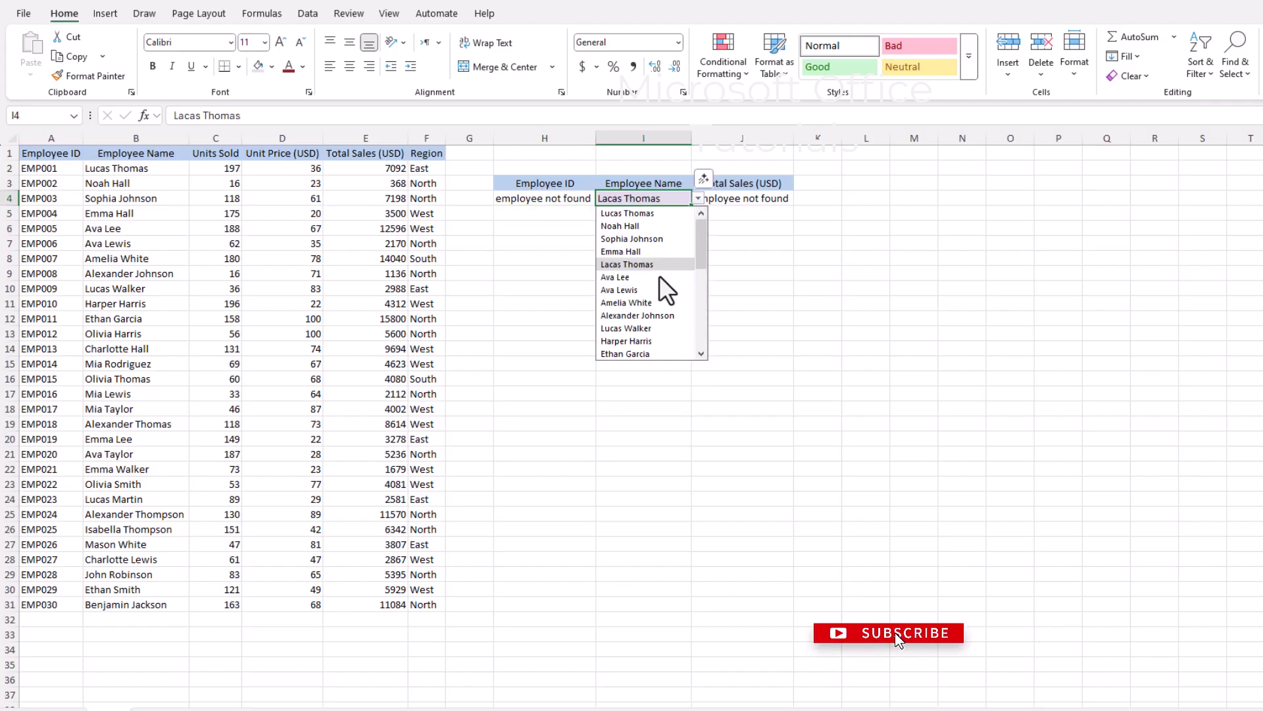
left_click(645, 302)
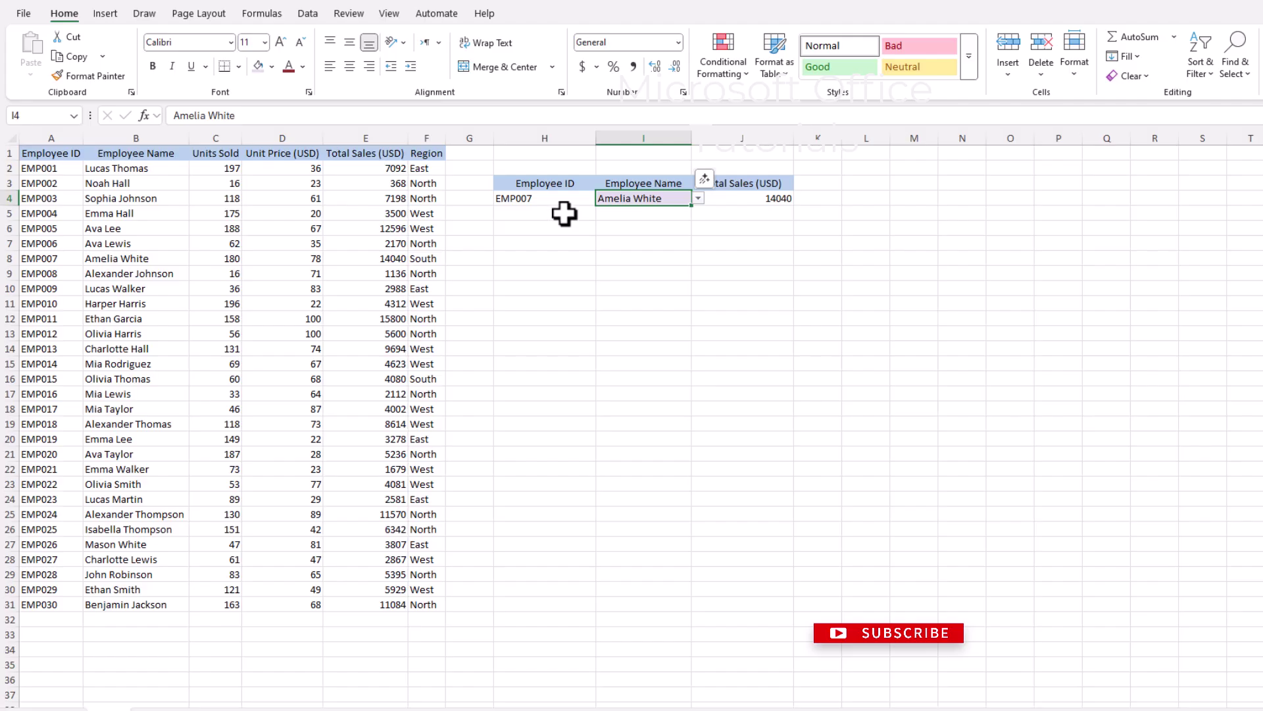
left_click(698, 198)
left_click(658, 261)
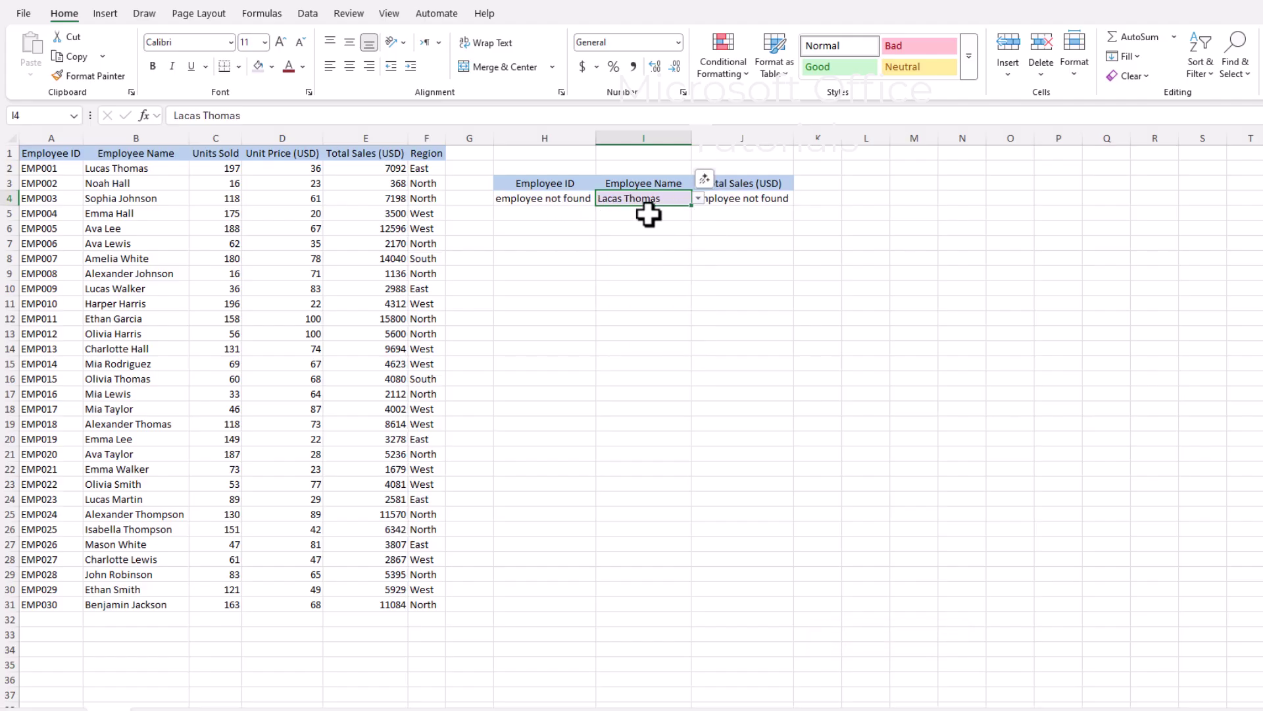
left_click(536, 198)
left_click(740, 199)
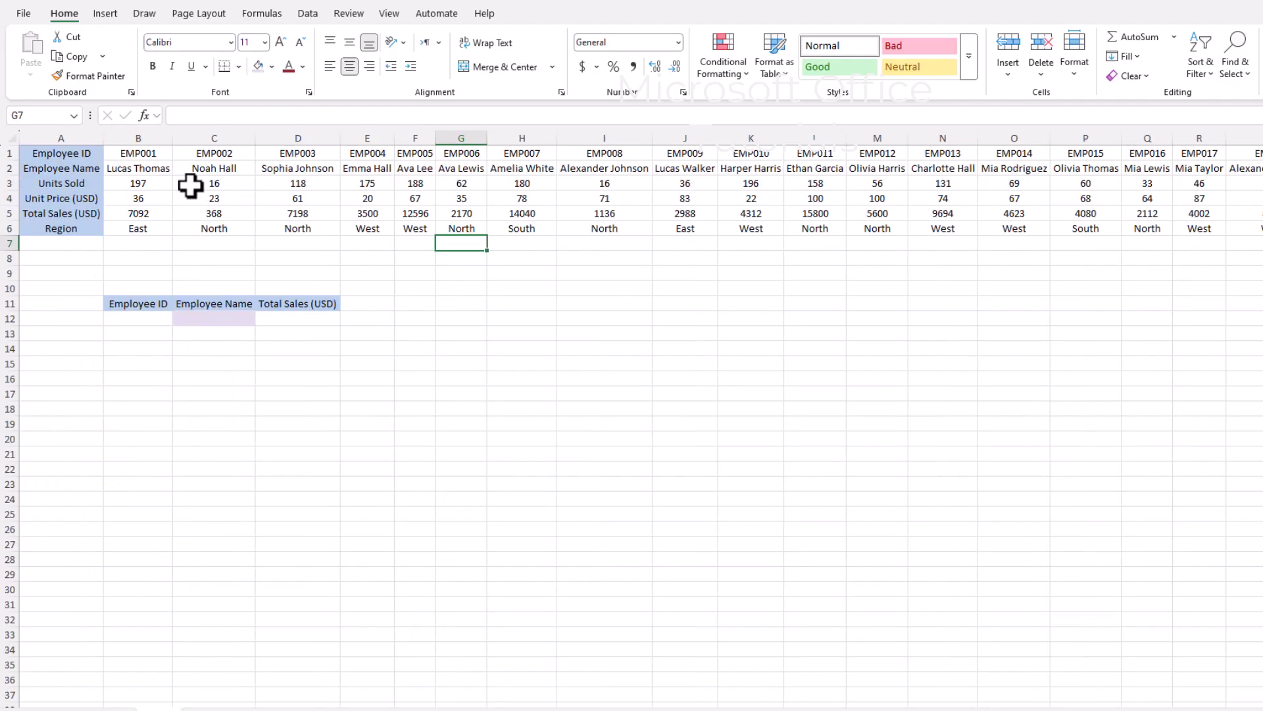
left_click_drag(56, 165, 416, 228)
left_click(441, 301)
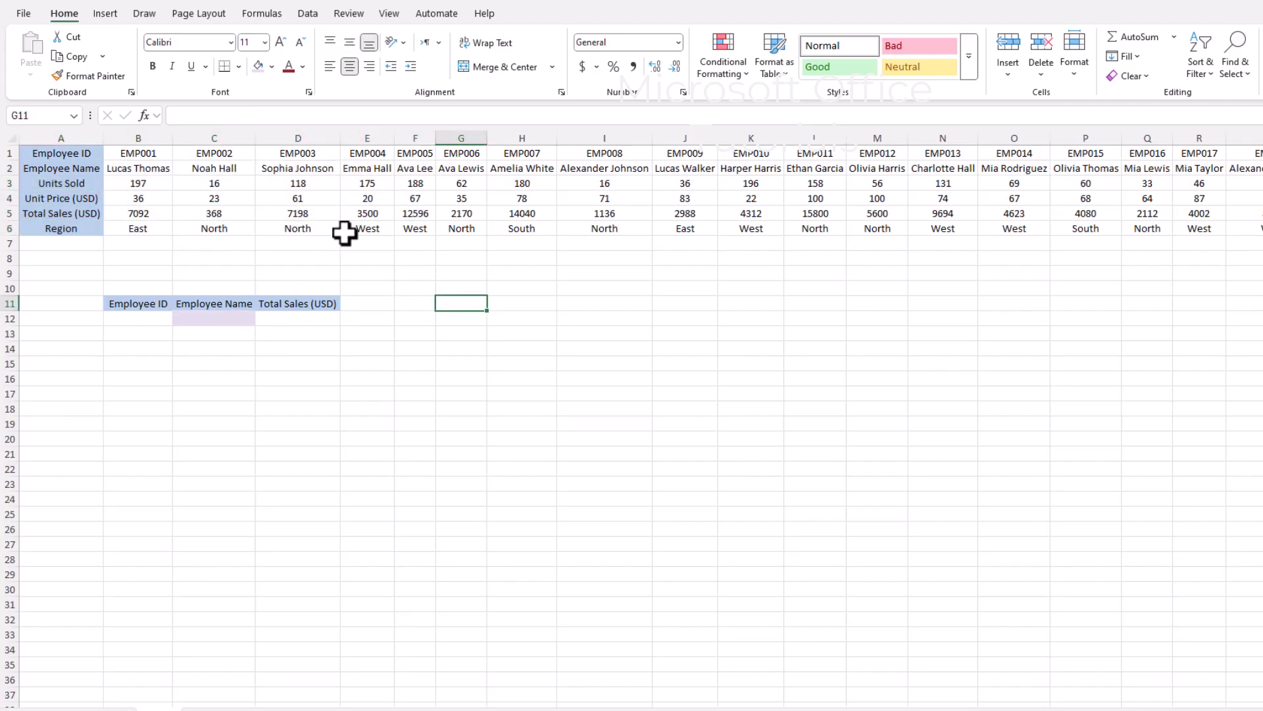
left_click(246, 317)
left_click(262, 319)
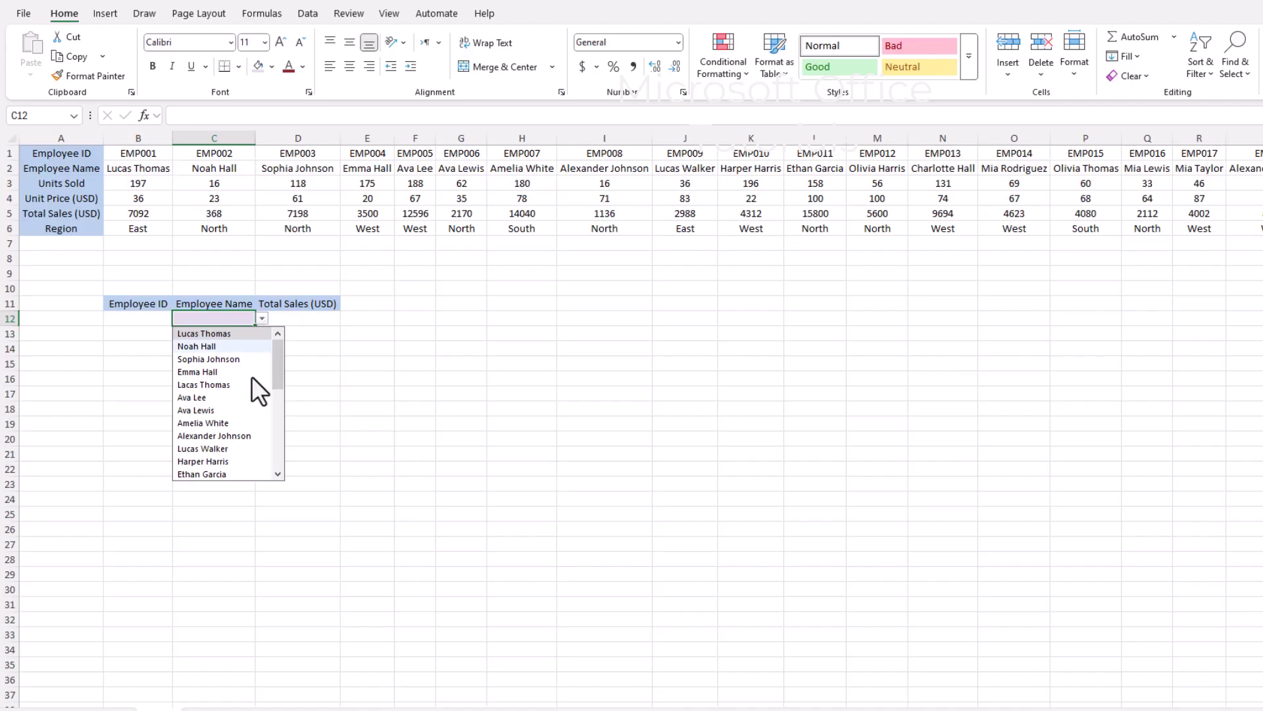
left_click(233, 463)
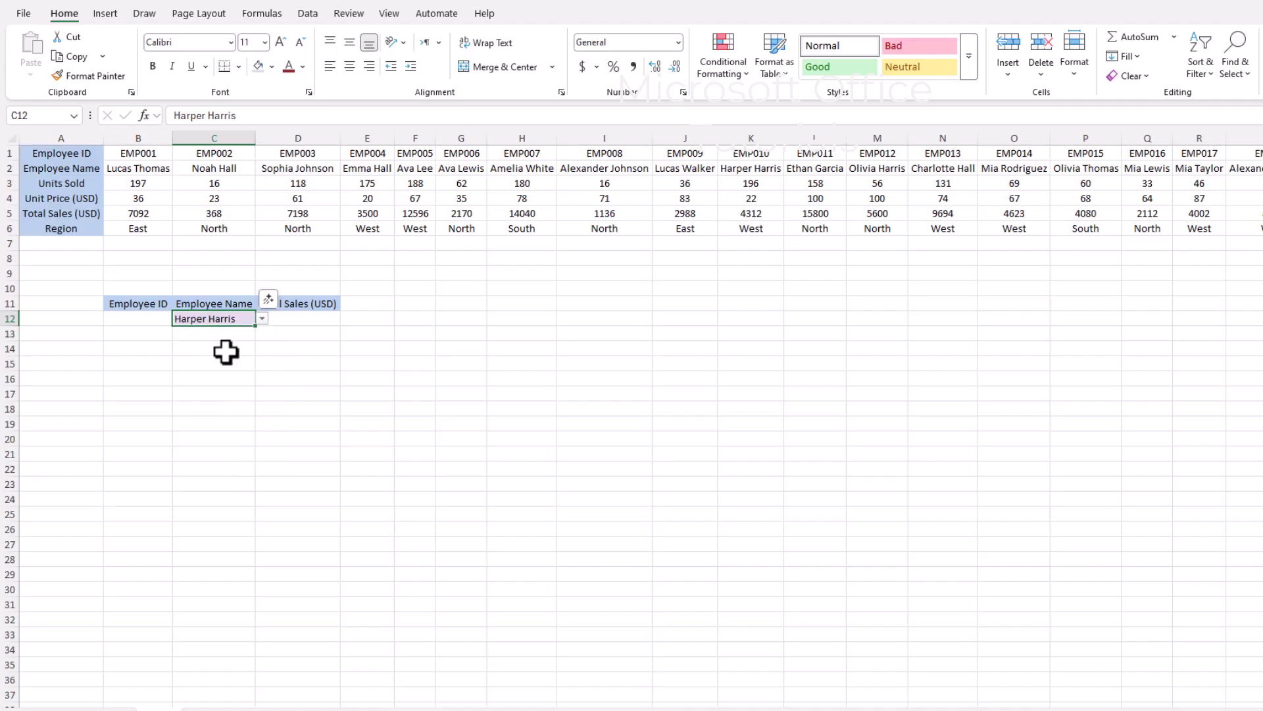
Enter =XLOOKUP(C12,2:2,5:5) in D12 so Total Sales returns 4312
left_click(320, 320)
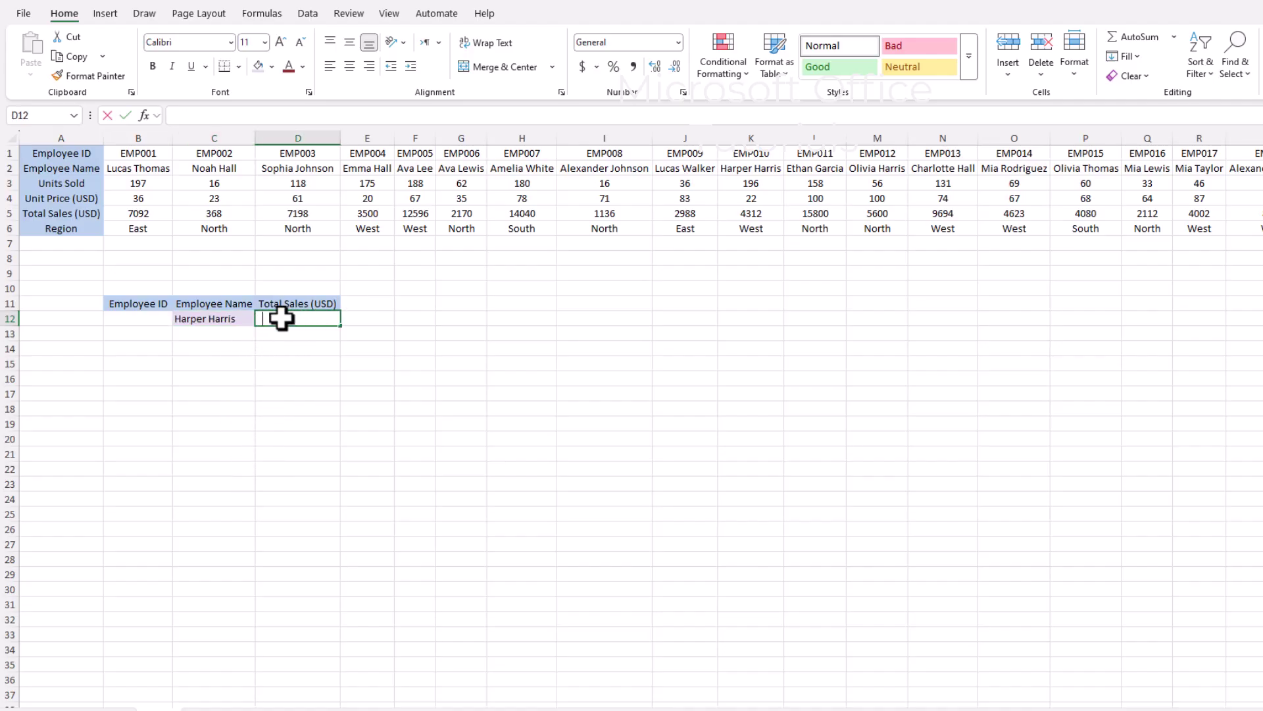
type("=xlo")
key("Tab")
left_click(224, 318)
type(",")
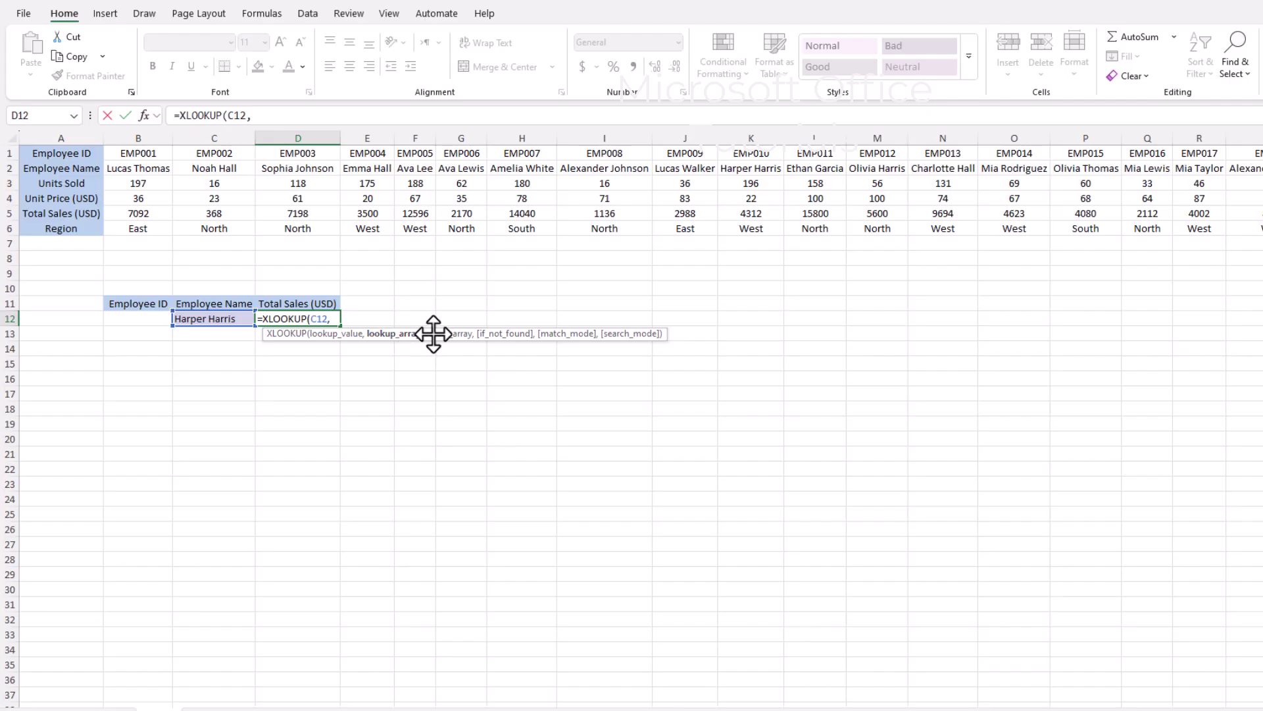
left_click(7, 168)
type(",")
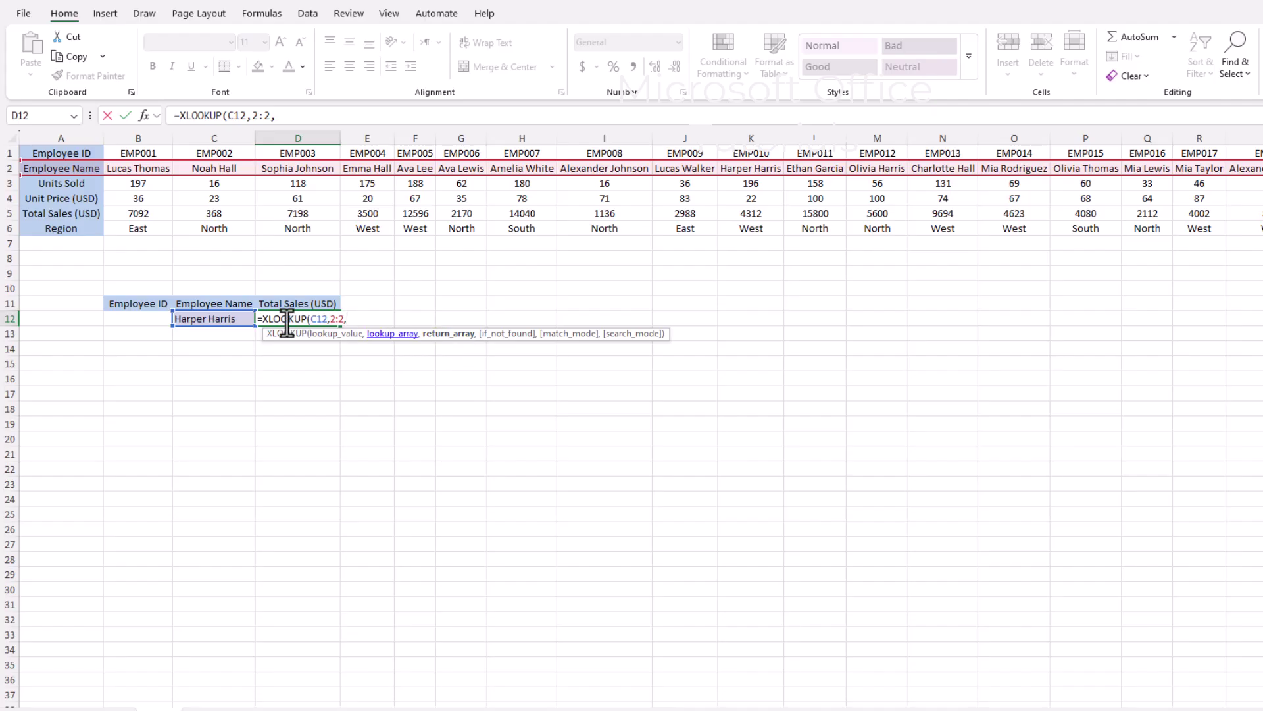
left_click(5, 213)
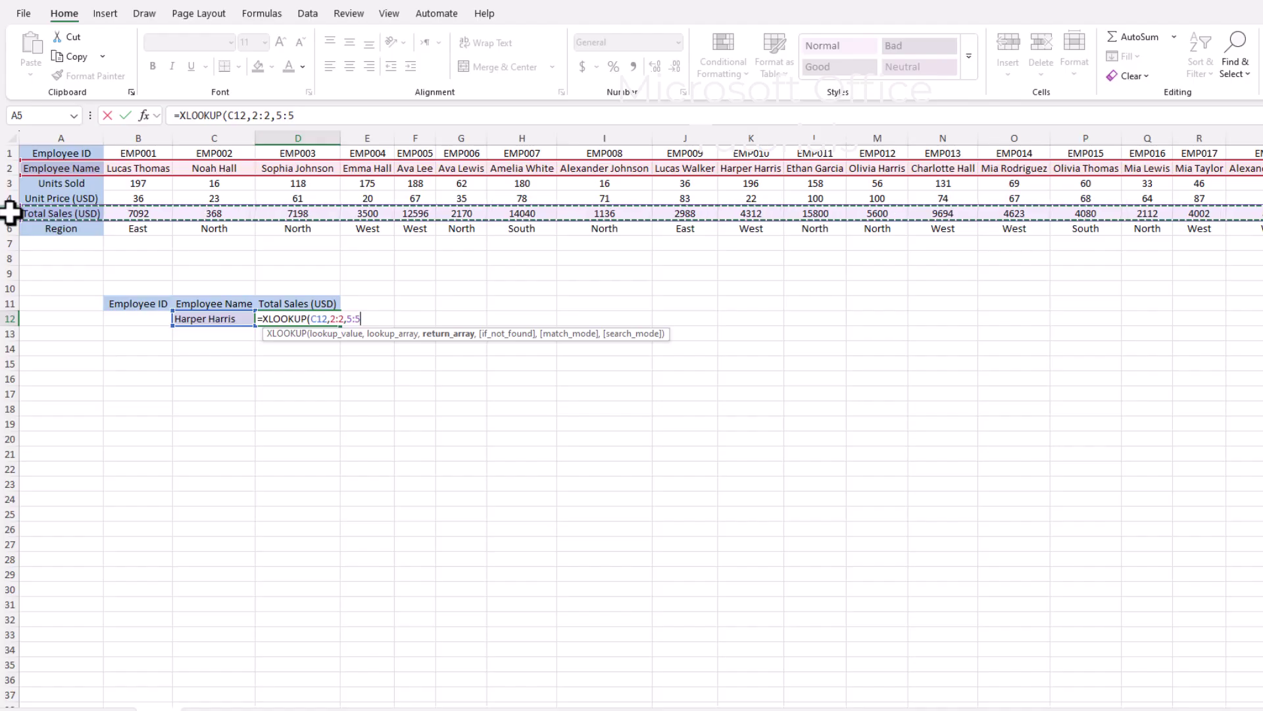
key("Return")
left_click(330, 317)
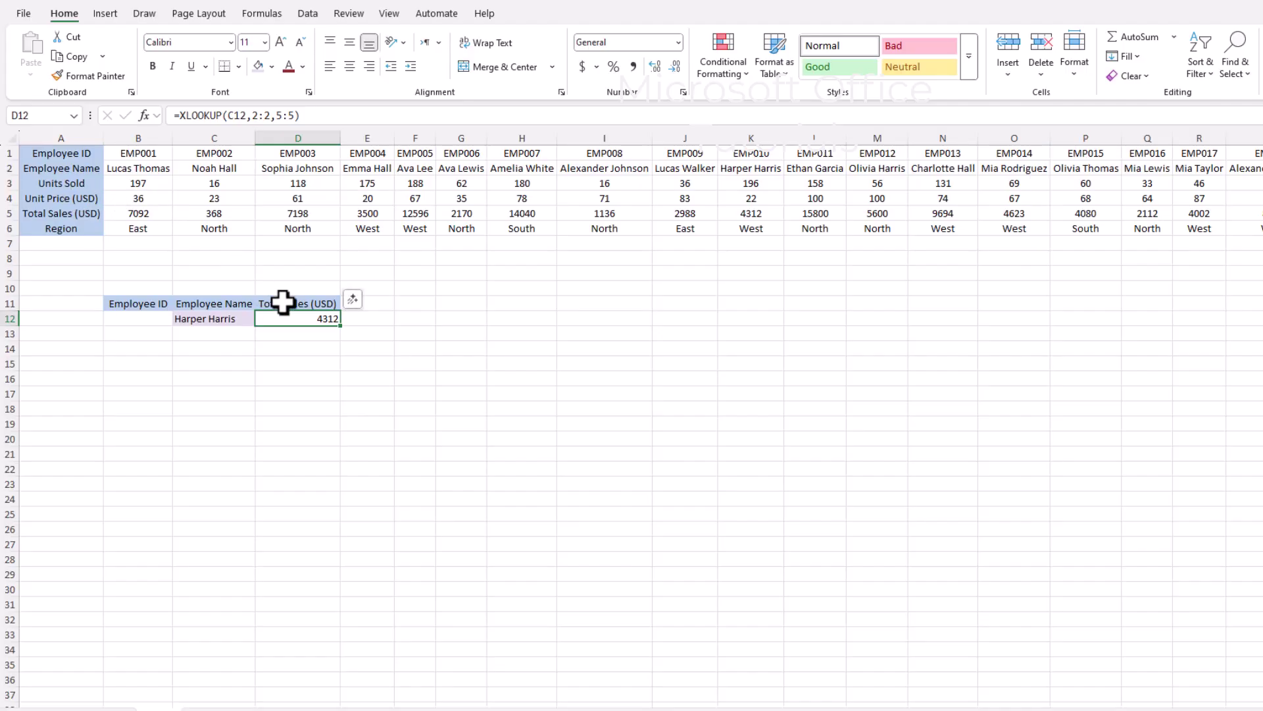
Enter =XLOOKUP(C12,2:2,1:1) in B12 so Employee ID returns EMP010
left_click(216, 319)
left_click(150, 319)
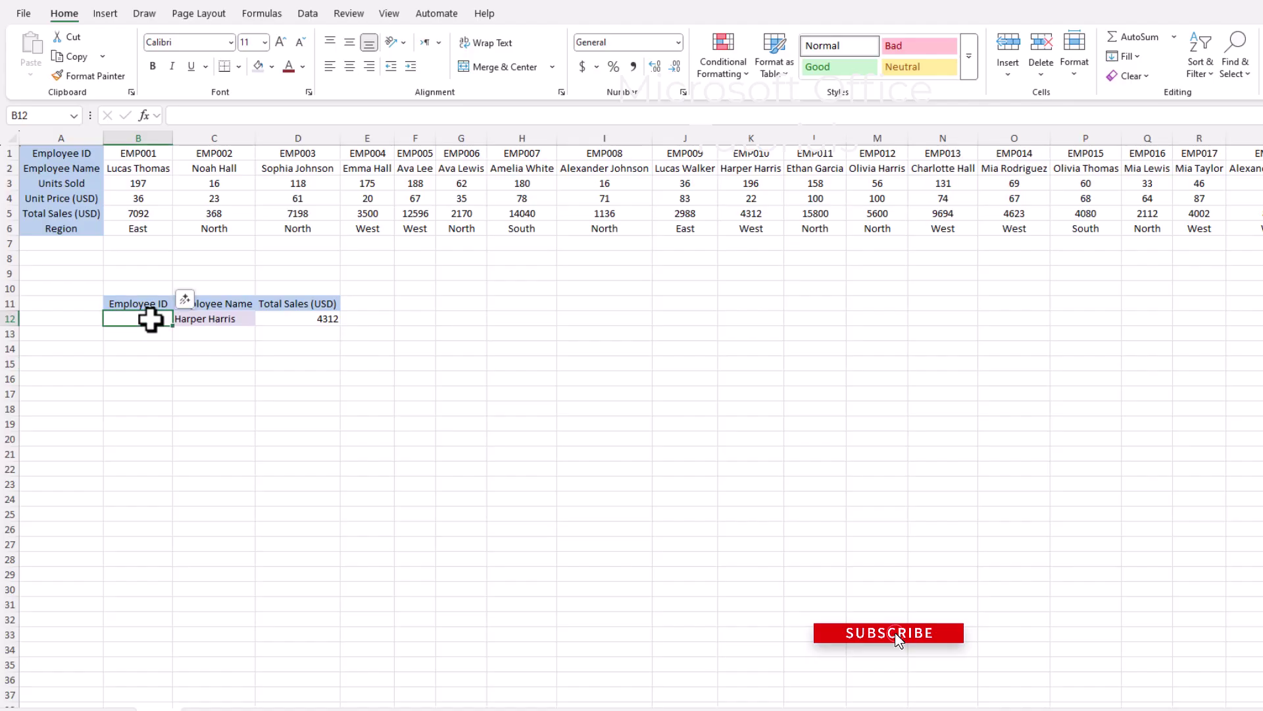
type("=xl")
key("Tab")
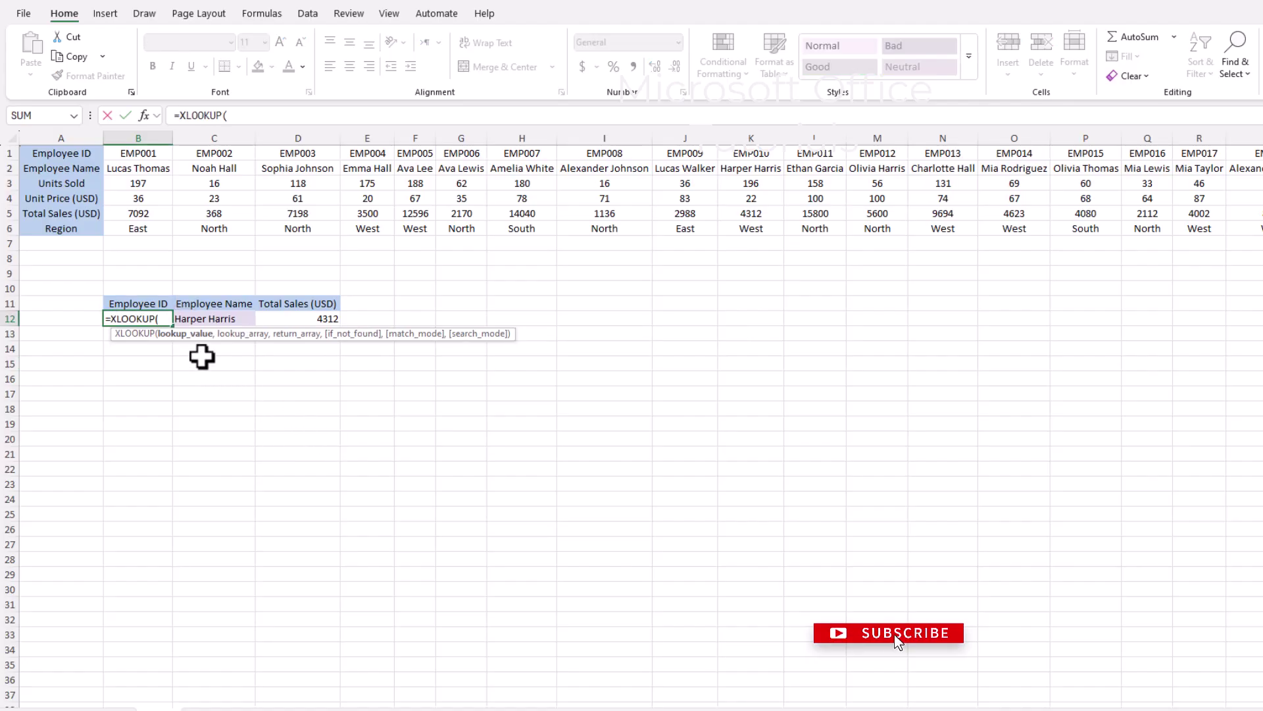
left_click(216, 319)
type(",")
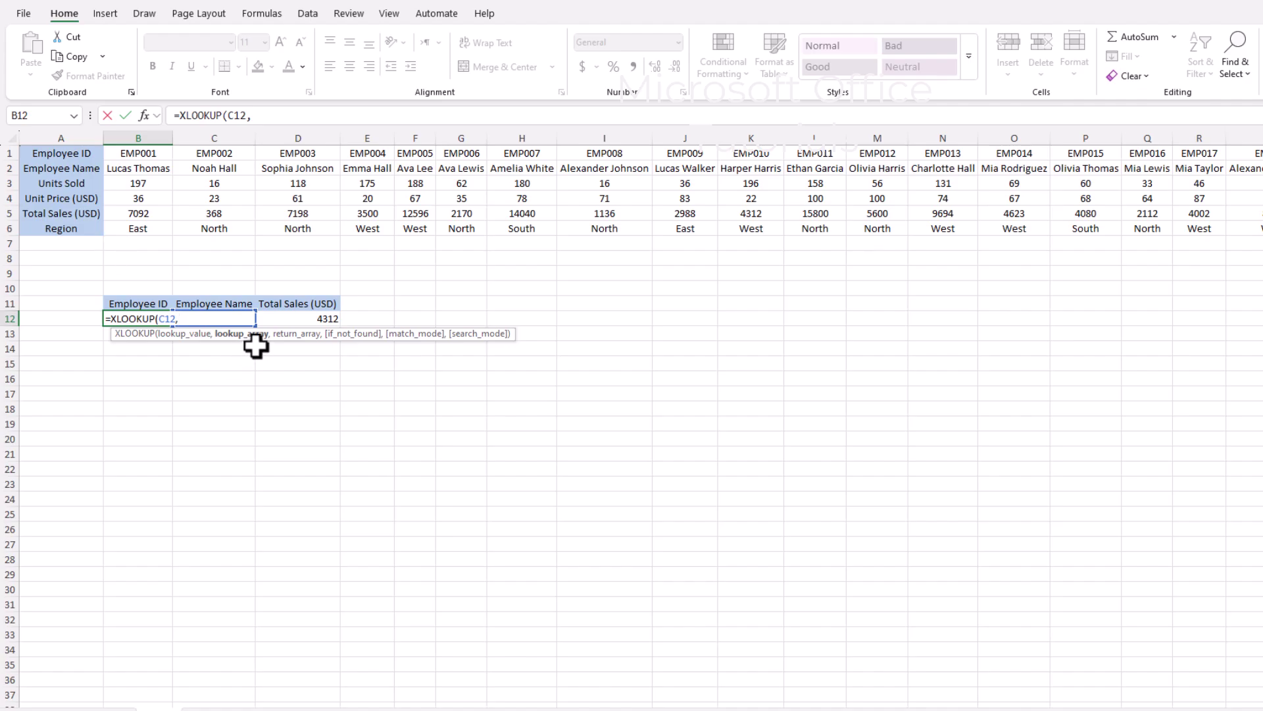
left_click(6, 167)
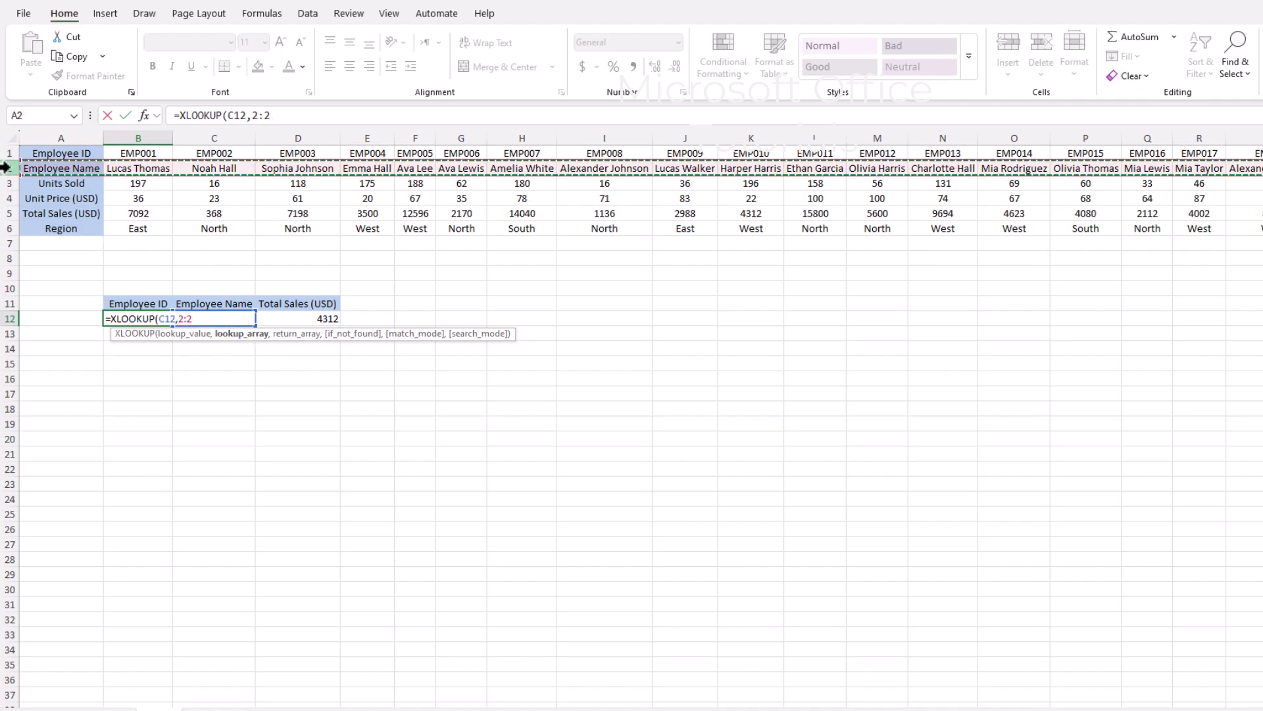
type(",")
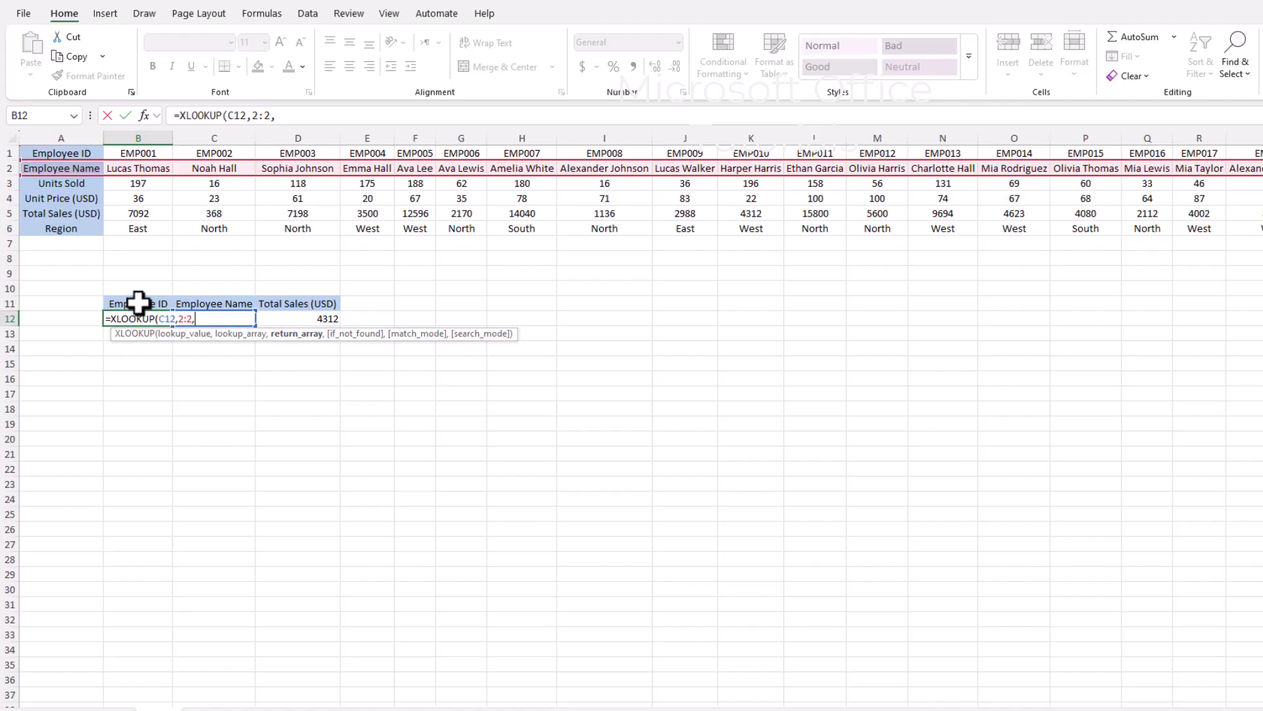
left_click(6, 152)
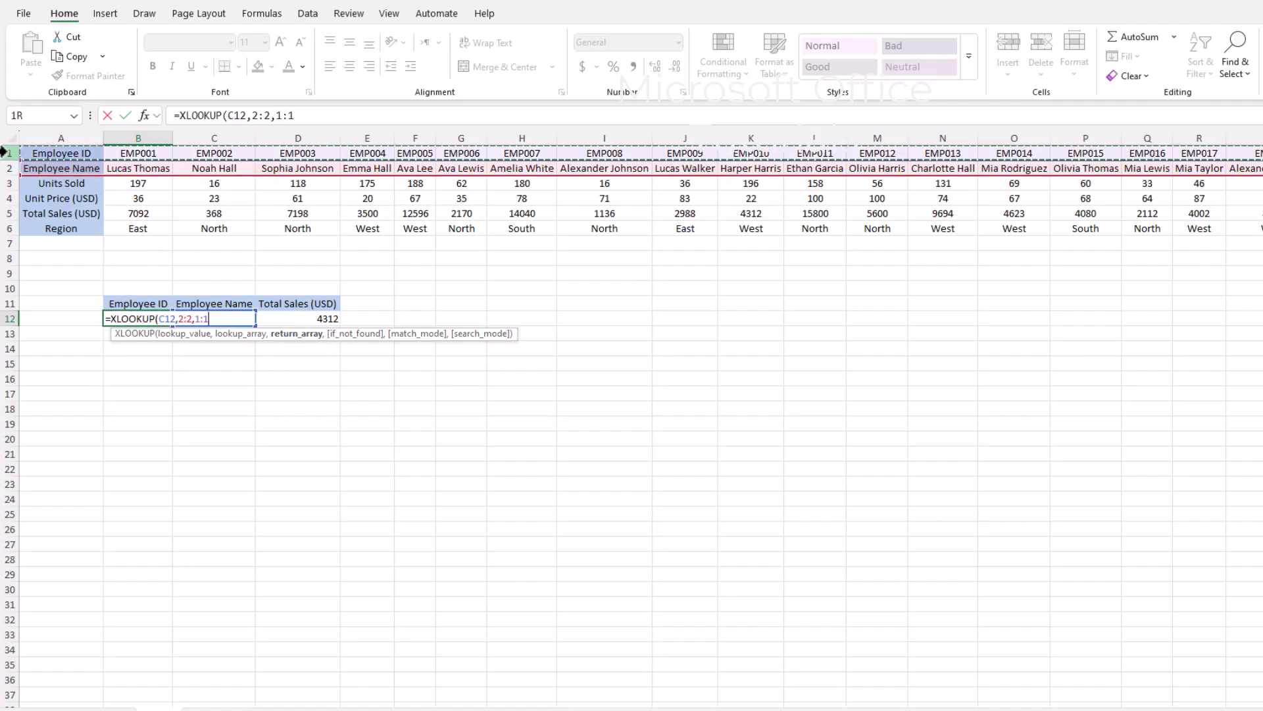
type(")")
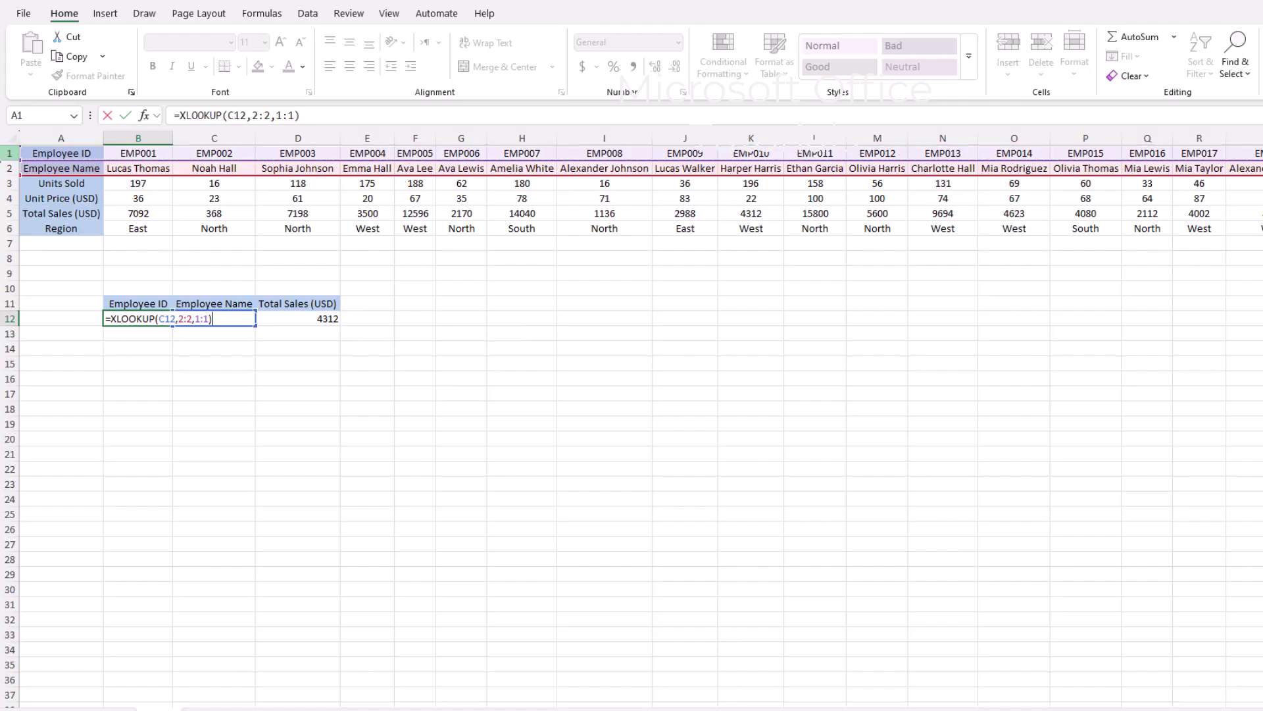
key("ctrl+Return")
Deselect the finished horizontal lookup panel
left_click(226, 362)
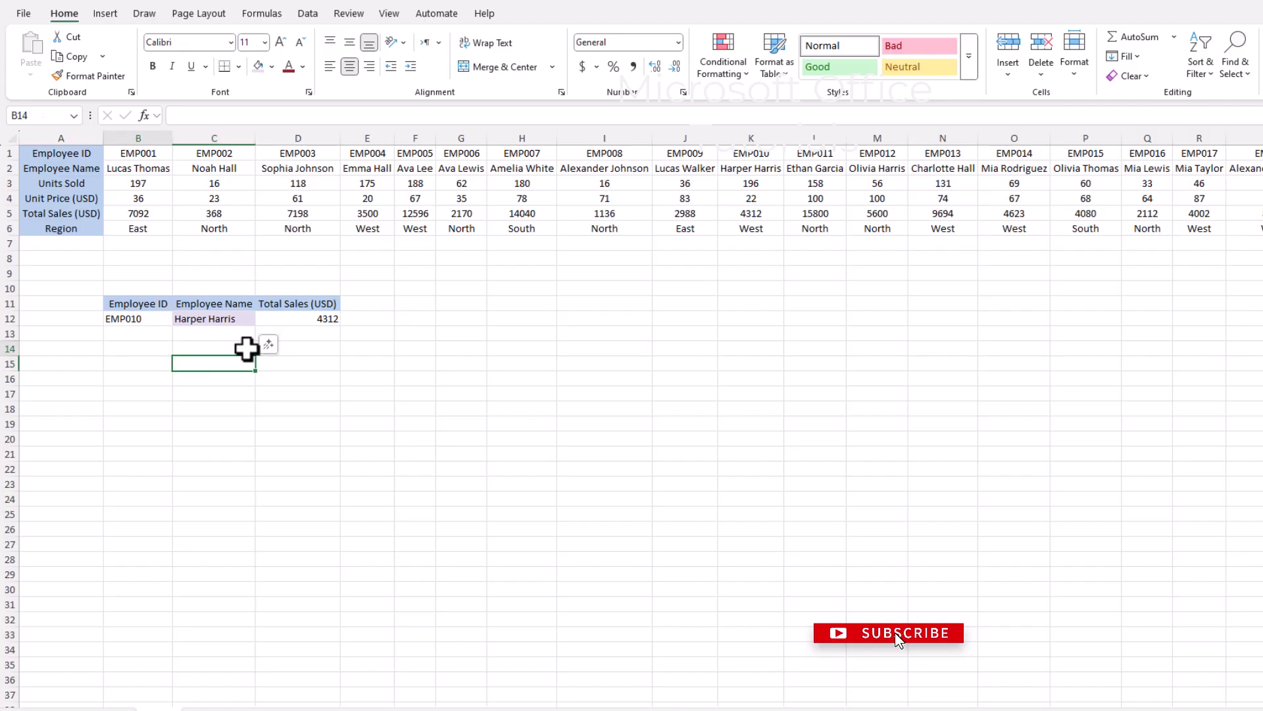
left_click_drag(247, 349, 282, 352)
left_click(271, 383)
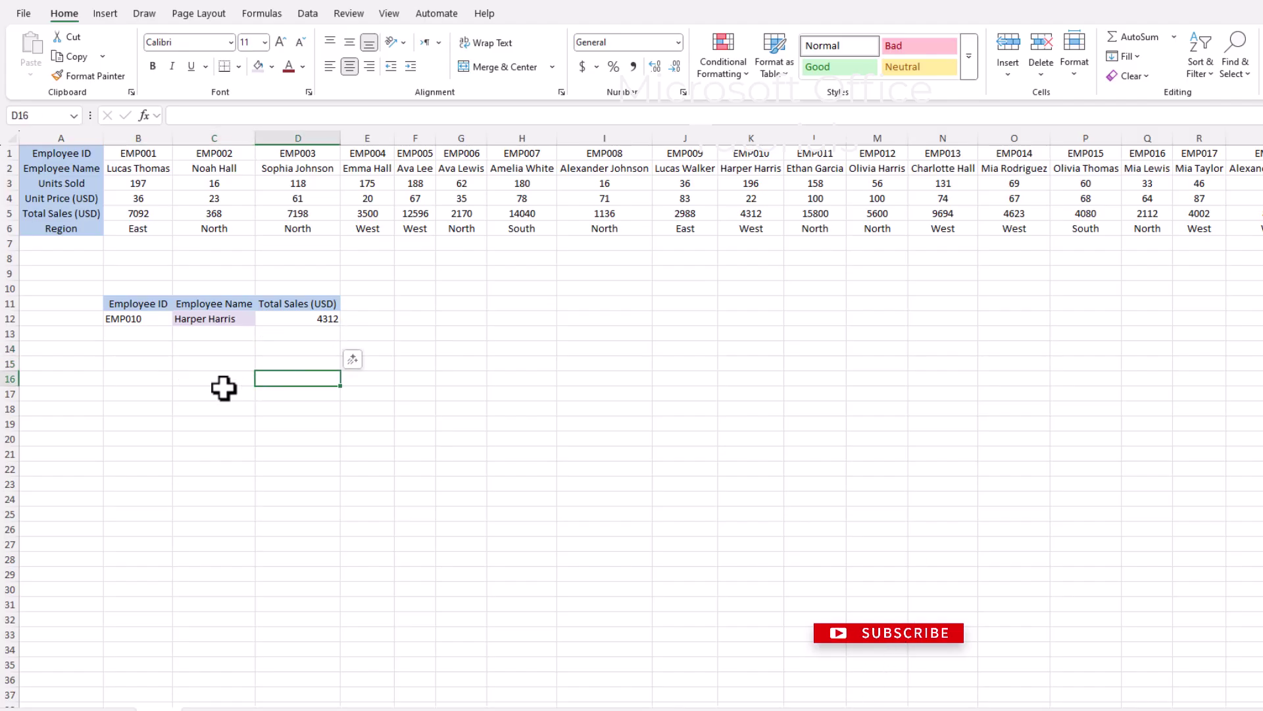